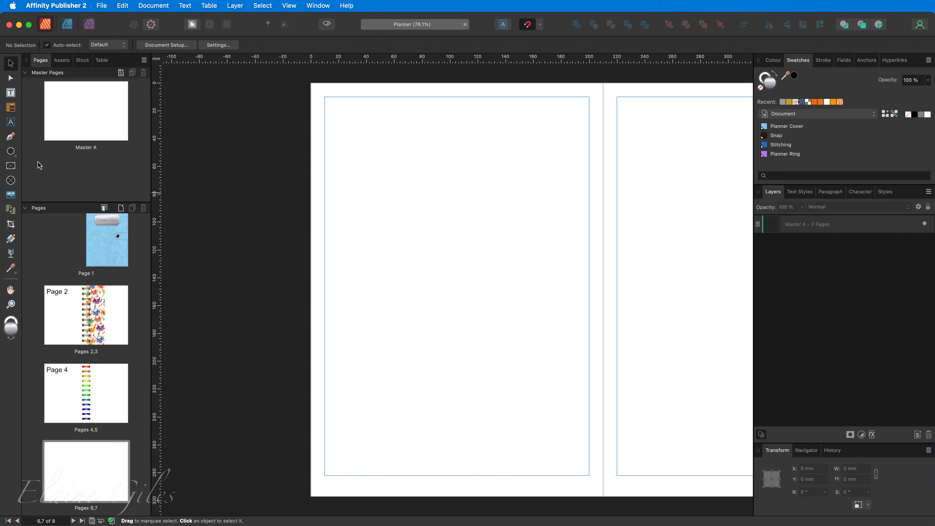
Draw a circle on the left-hand page, set its diameter to 190 mm, and snap it to the page's upper and side margins
click(10, 151)
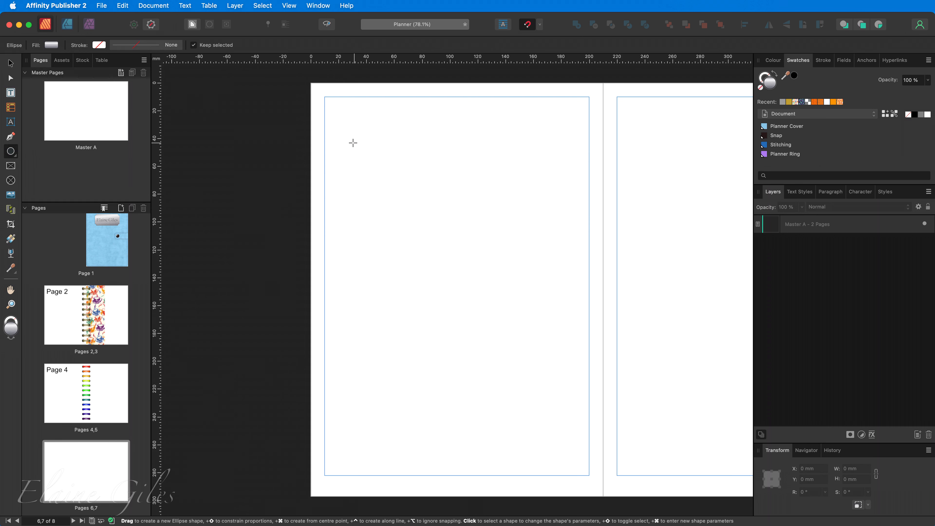
mouse_move(338, 130)
mouse_down()
mouse_move(359, 167)
mouse_move(589, 382)
mouse_up()
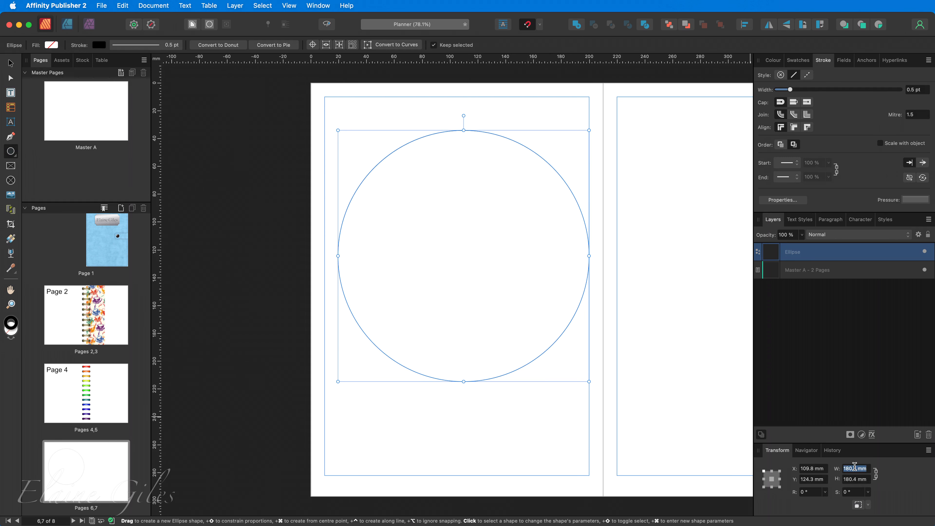
text(190)
key(Return)
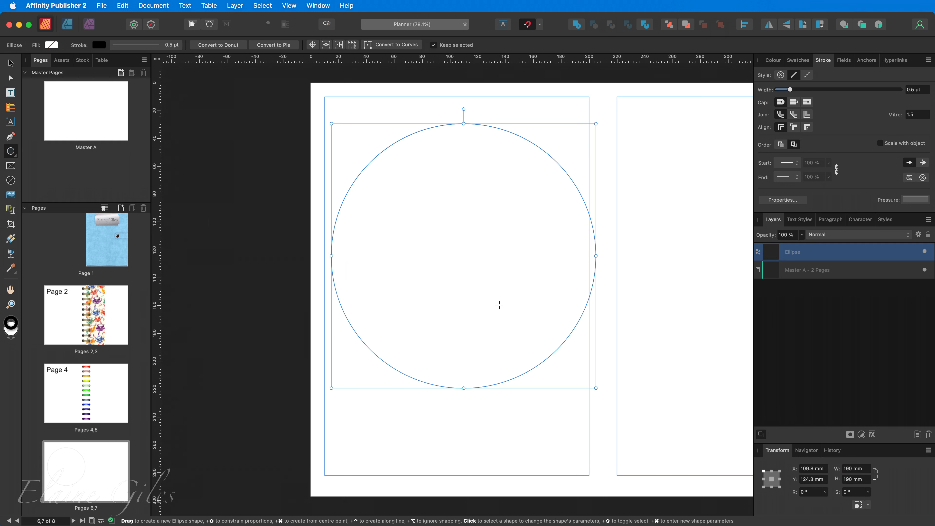
key(v)
drag(471, 300, 467, 274)
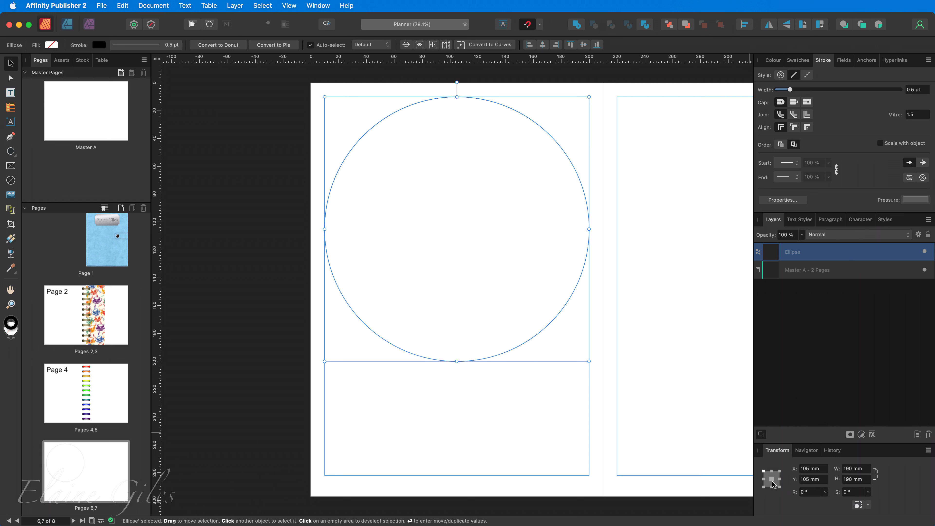
Duplicate the 190 mm circle and resize the copy to 170 mm about its centre
key(super+j)
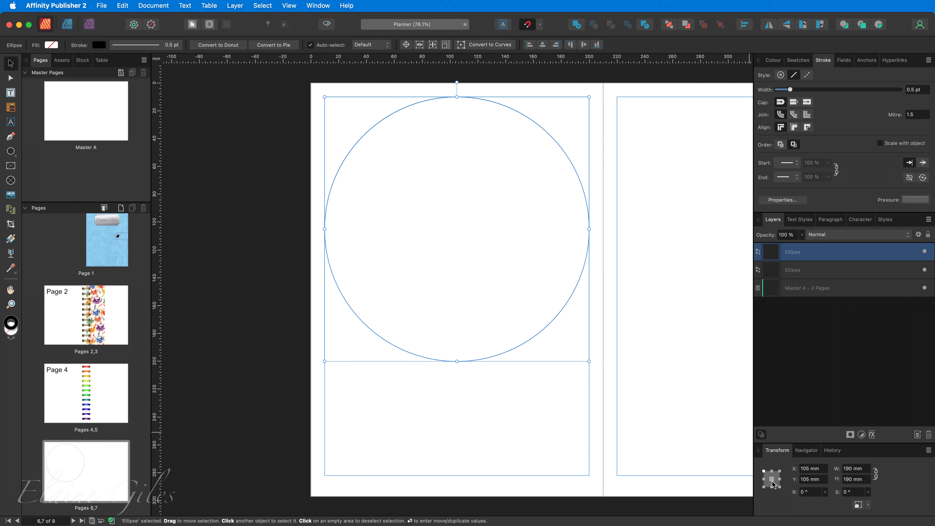
double_click(852, 469)
drag(843, 469, 860, 469)
text(170)
key(Return)
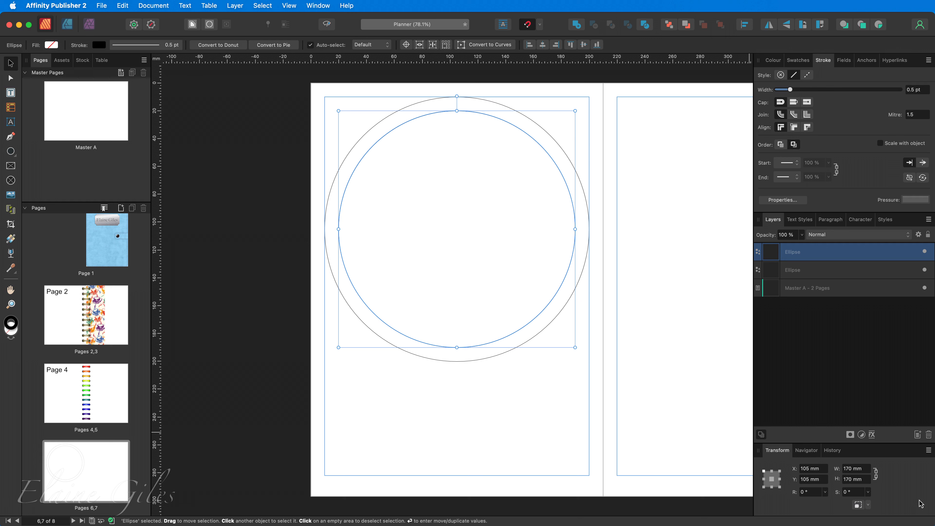
Power-duplicate the 170 mm circle six times to make progressively smaller concentric circles
key(super+j)
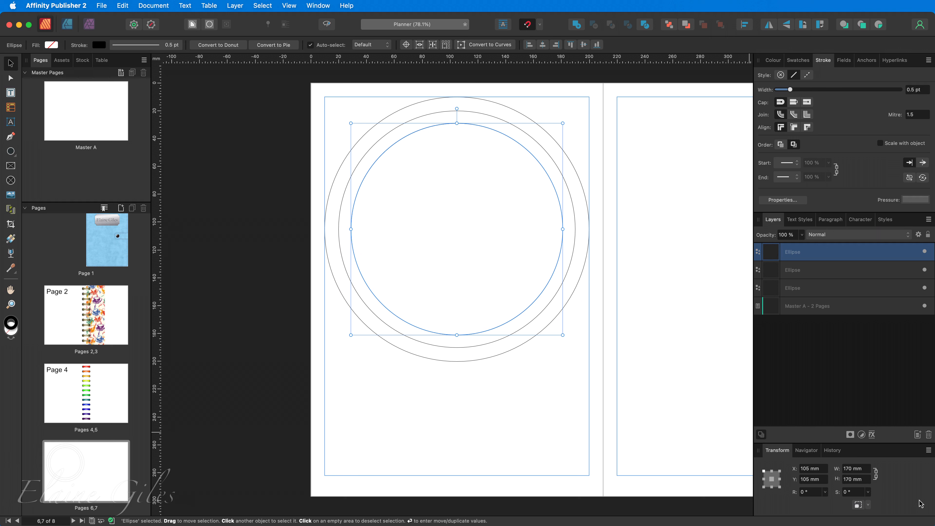
key(super+j)
key(super+j)
key(super+j)
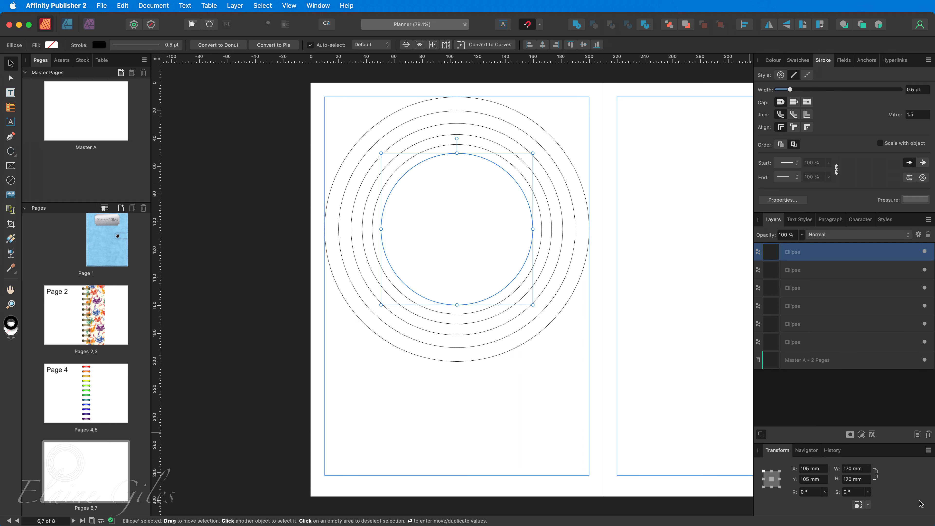
key(super+j)
key(super+j)
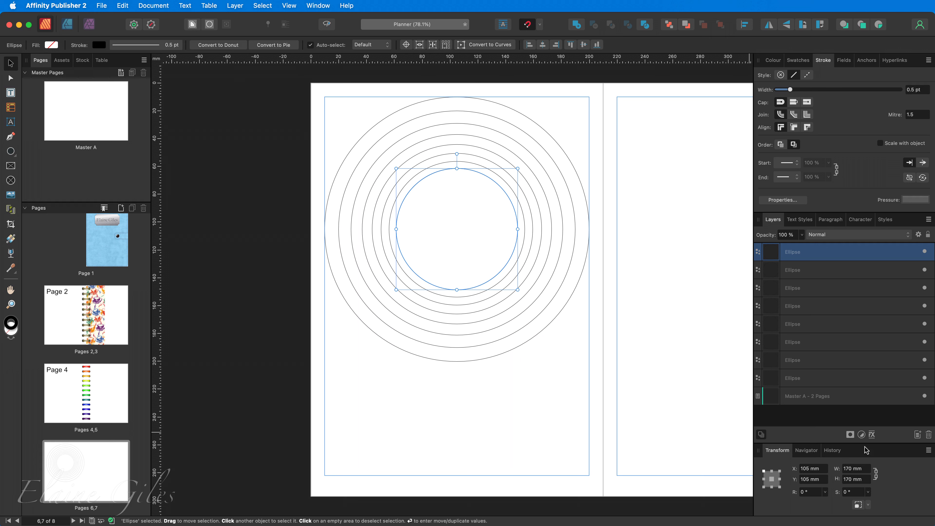
Rename the layer of the 170 mm circle as "170 - Format"
click(799, 378)
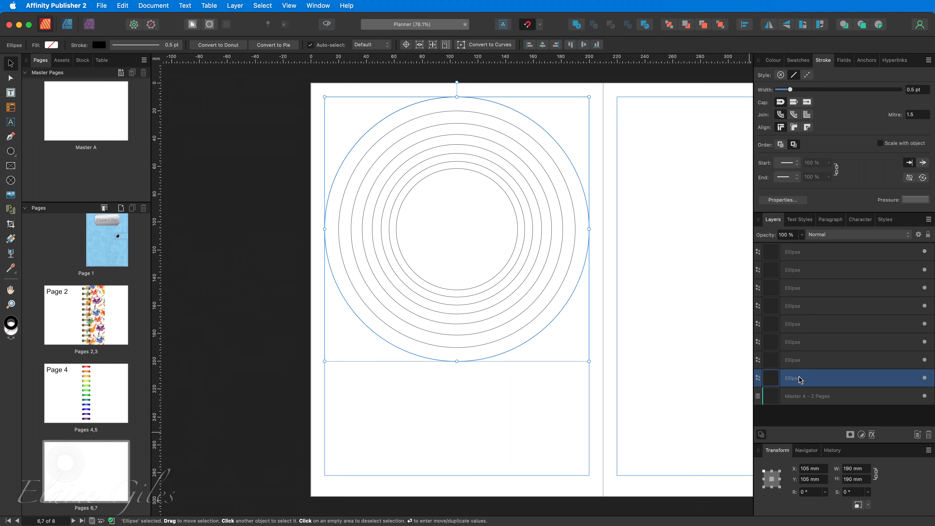
click(817, 363)
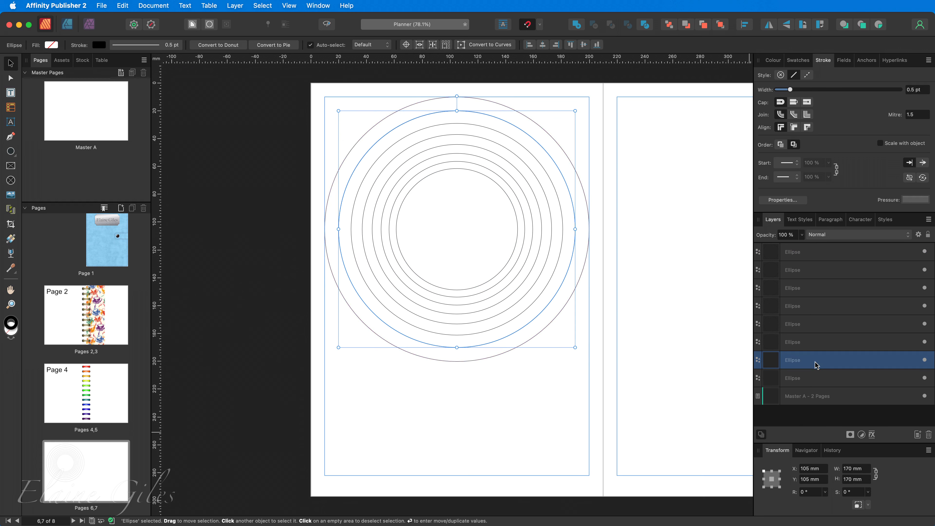
double_click(792, 360)
text(170)
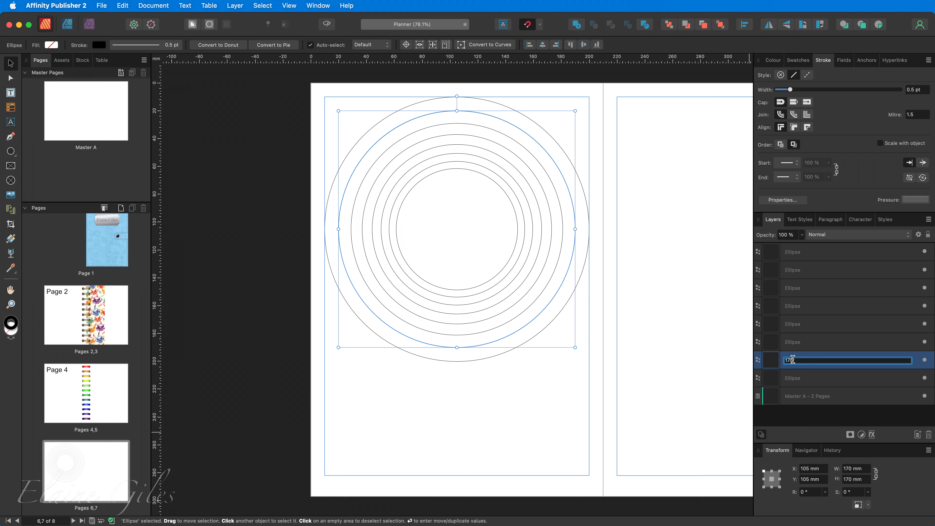
text( - Format)
key(Return)
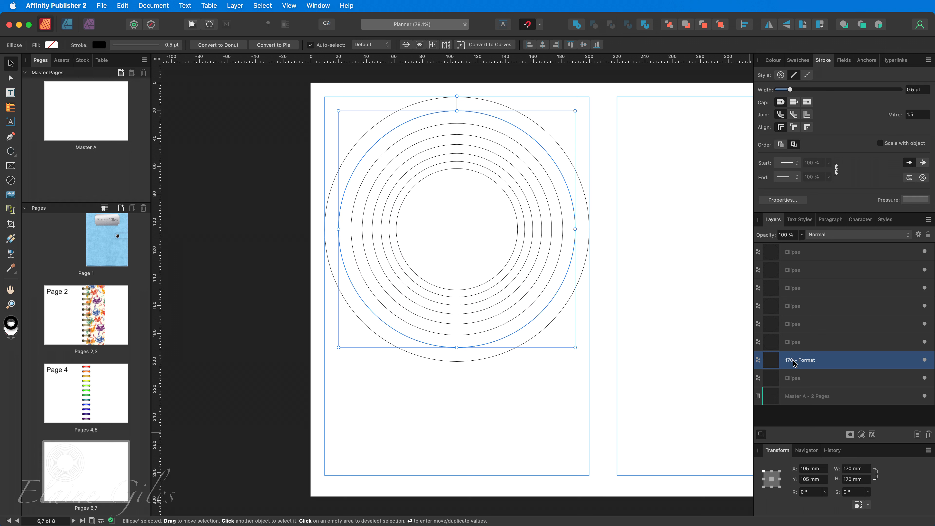
Set the third-largest circle's diameter to 150 mm and the fourth-largest circle's to 130 mm
click(818, 345)
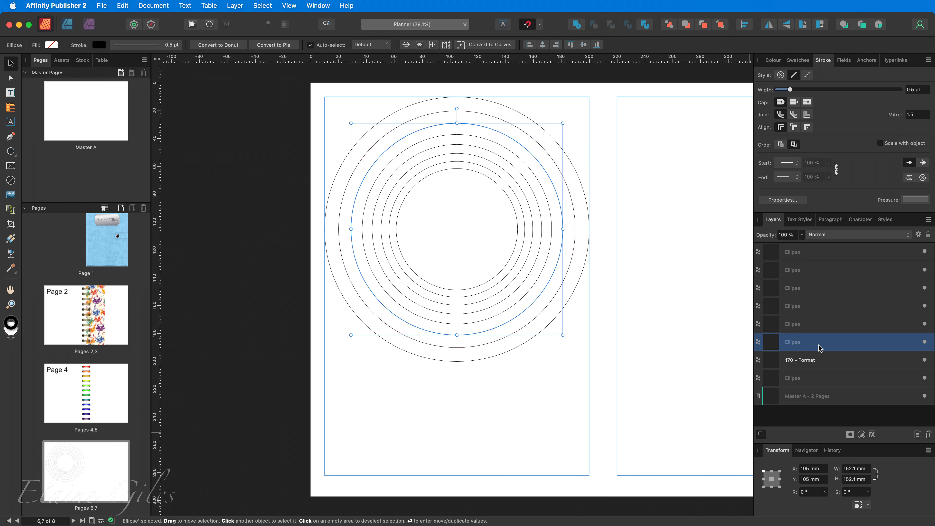
double_click(864, 468)
triple_click(865, 468)
text(150)
key(Return)
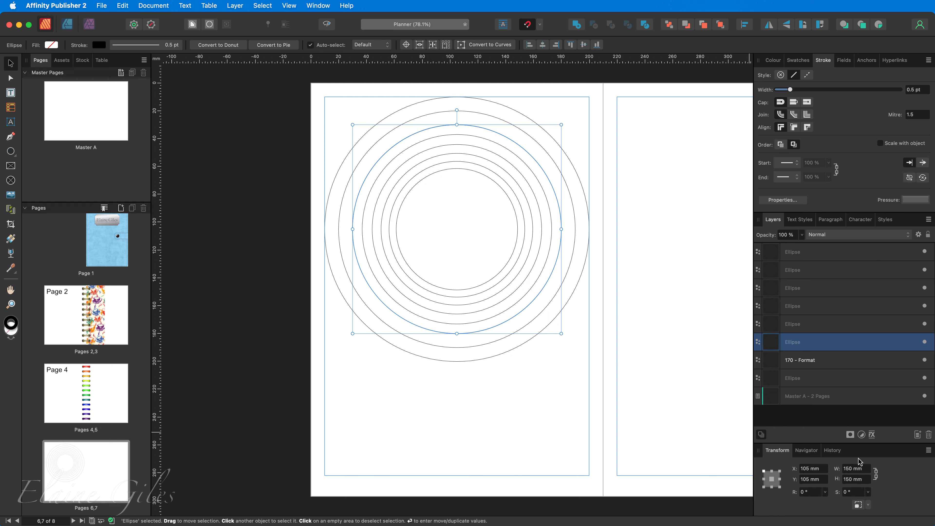
click(822, 326)
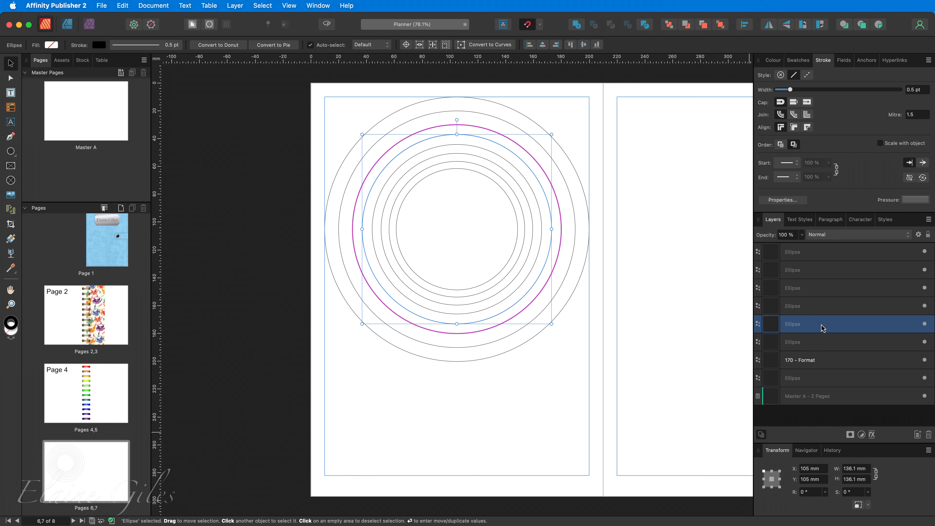
triple_click(862, 468)
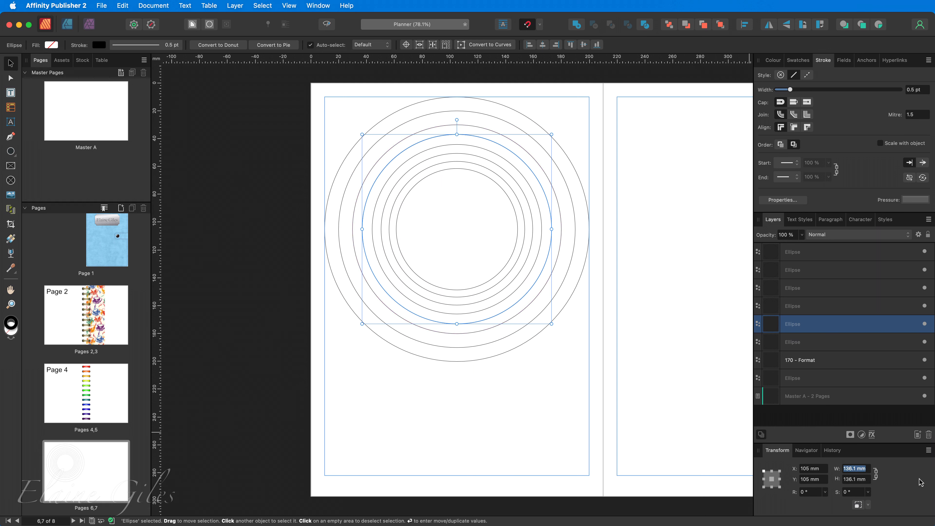
text(130)
key(Return)
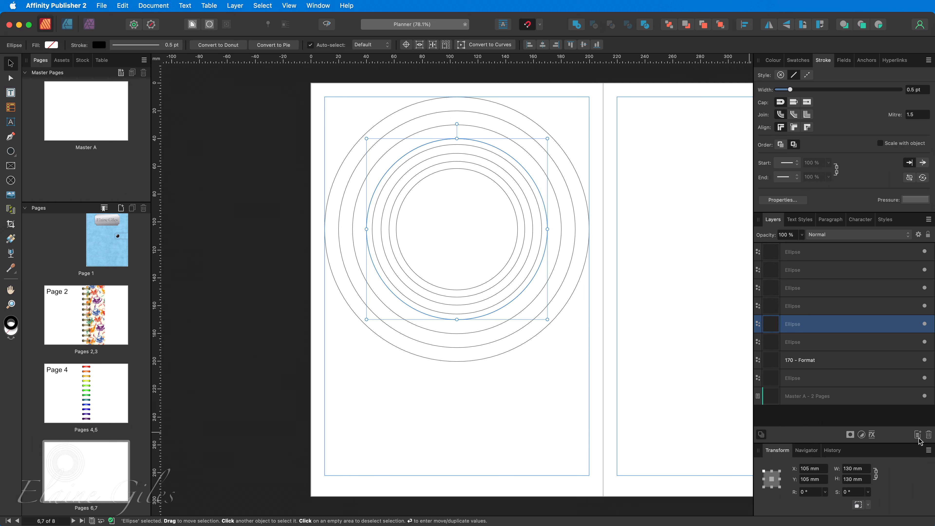
Resize the next two circles inside the 130 mm circle to 110 mm and 90 mm
click(822, 305)
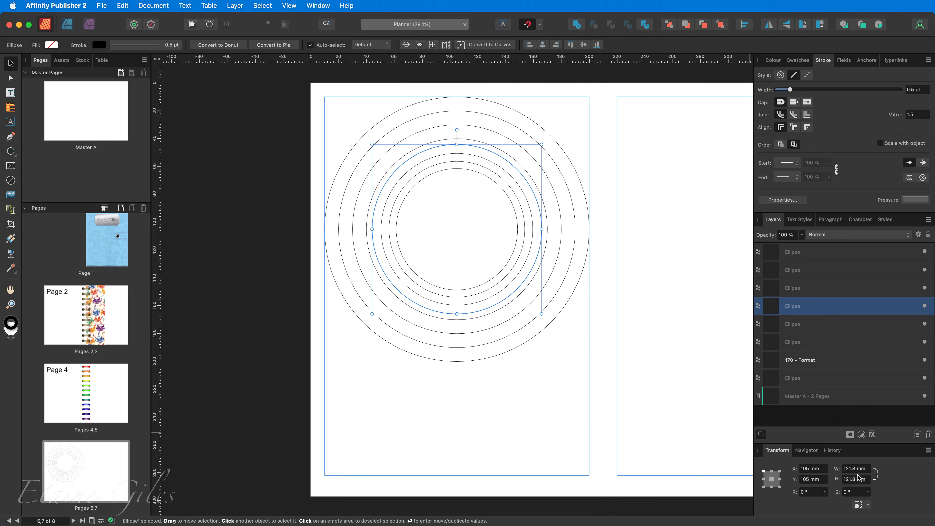
click(857, 465)
text(110)
key(Return)
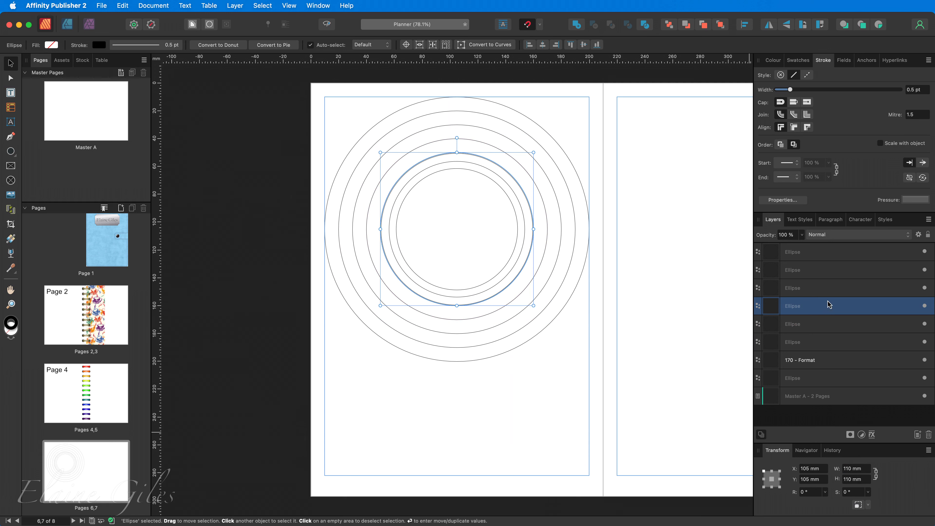
click(826, 288)
click(857, 467)
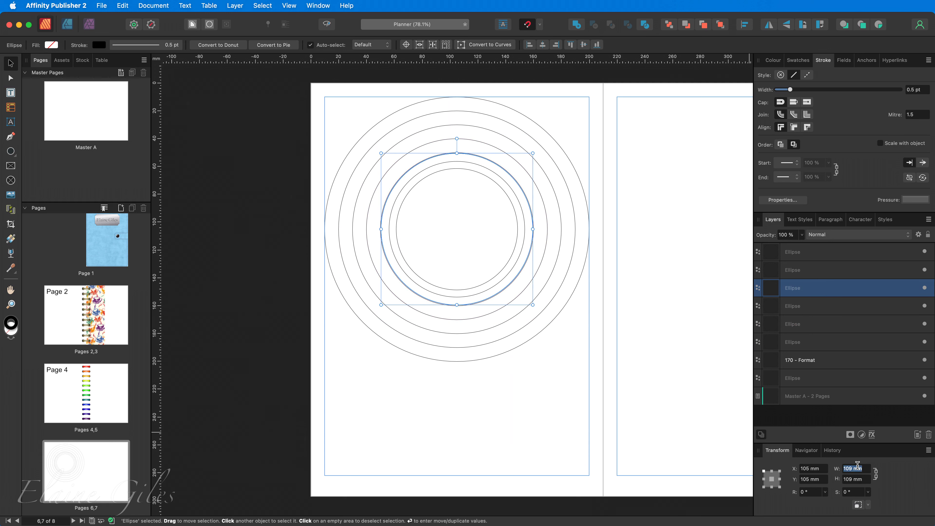
text(90)
key(Return)
Resize the remaining two circles, on the topmost ellipse layers, to 70 mm and 50 mm
click(827, 270)
click(864, 465)
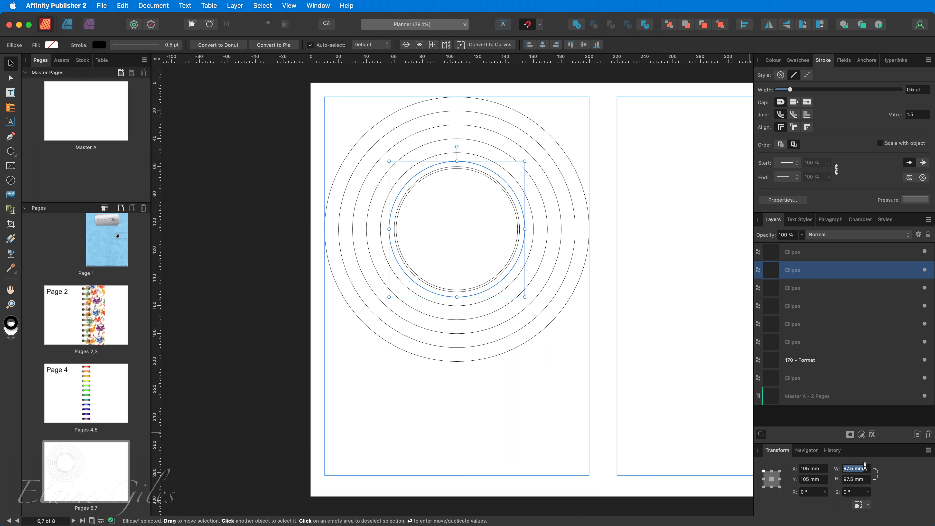
text(70)
key(Return)
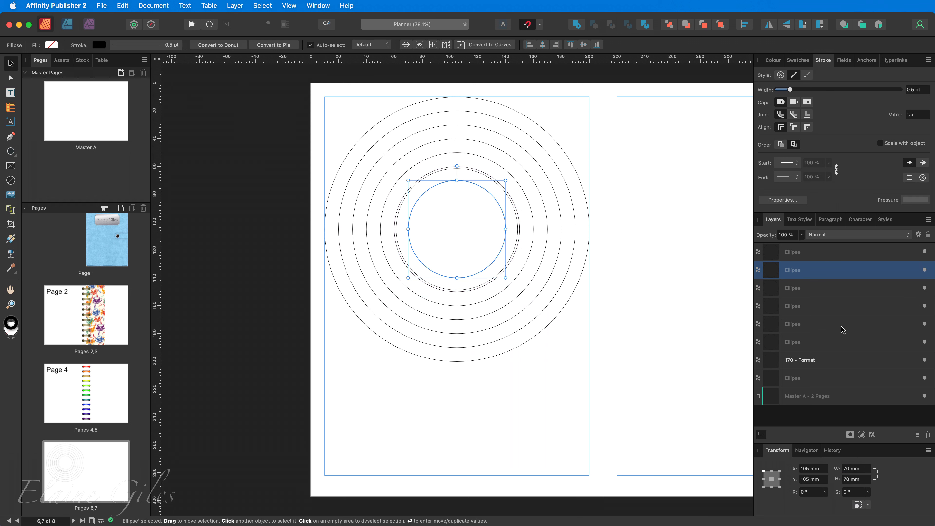
click(824, 249)
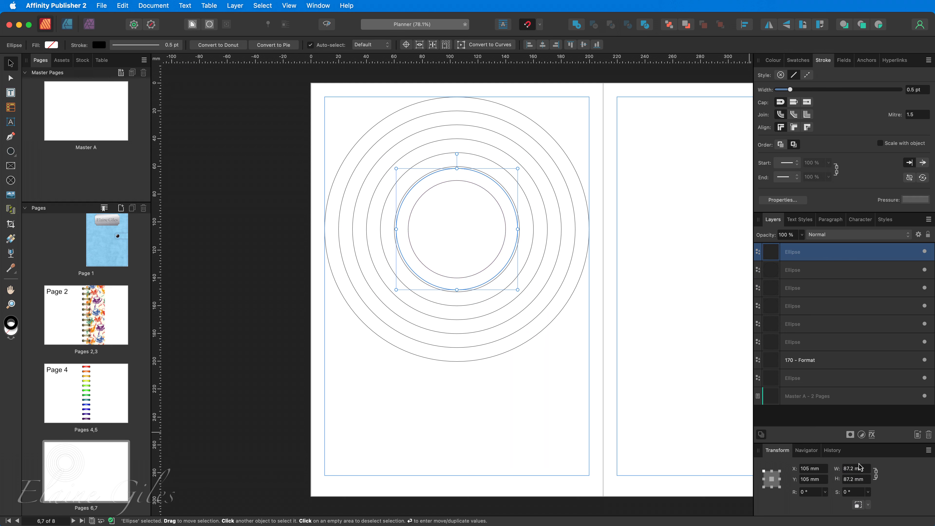
click(857, 469)
text(50)
key(Return)
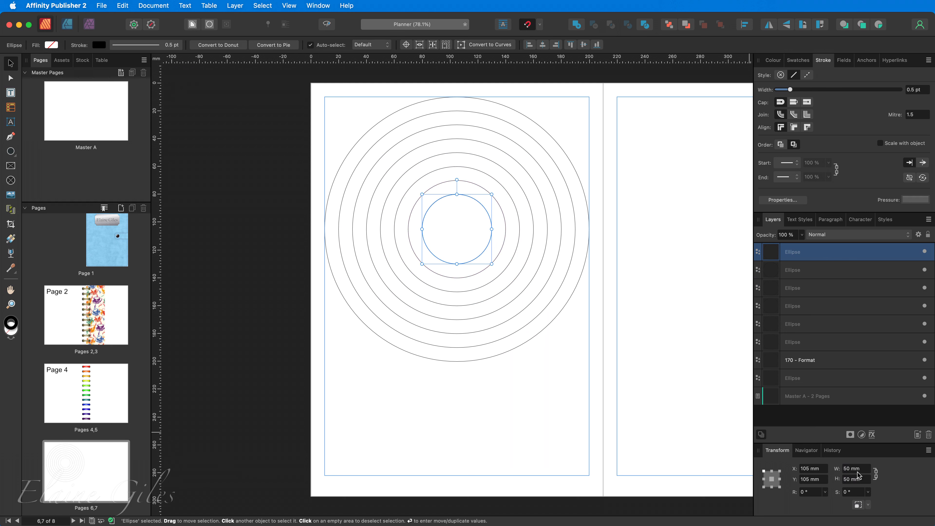
Duplicate the "170 - Format" circle and rename the copy "170 - Text"
click(829, 363)
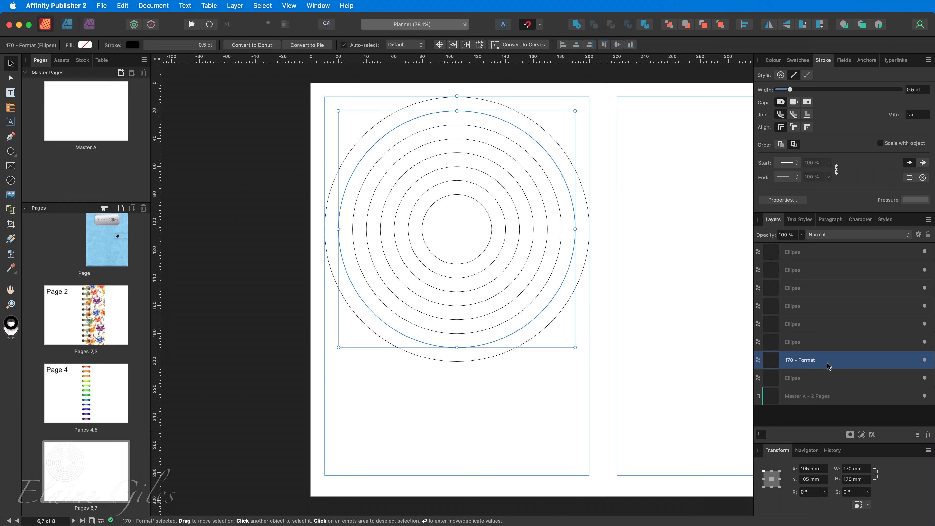
key(super+j)
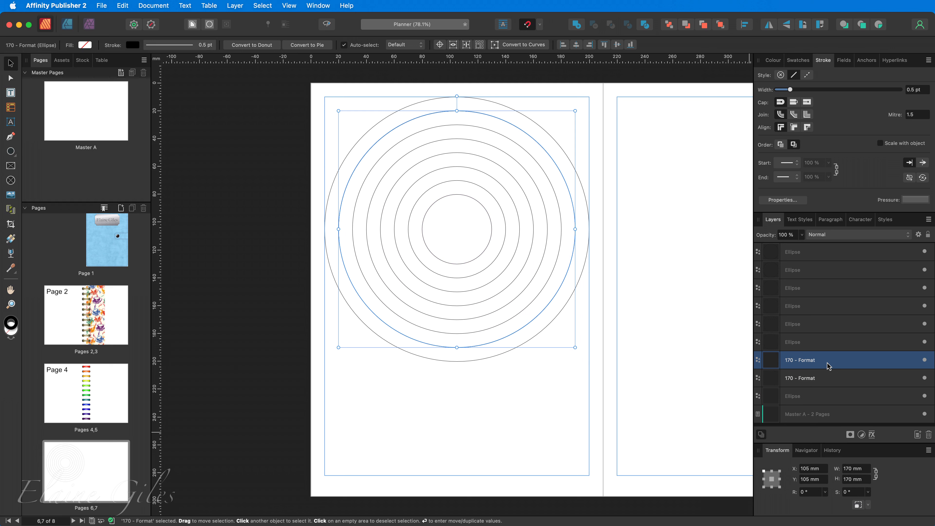
double_click(811, 362)
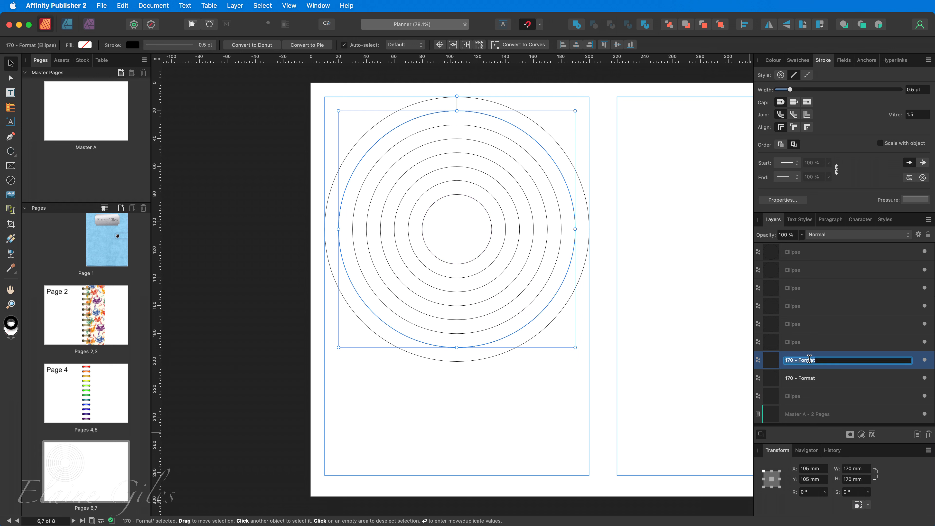
double_click(809, 360)
text(Text)
key(Return)
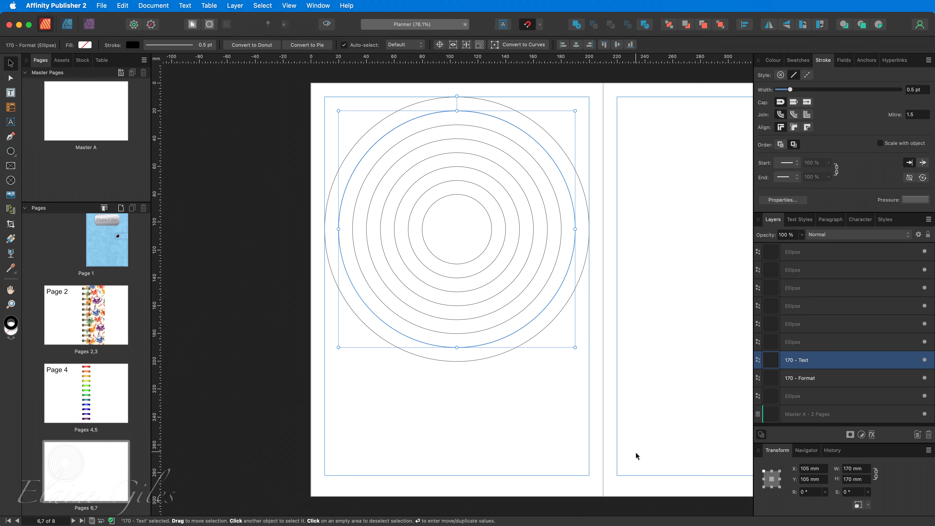
Hide the outermost 190 mm circle and clear the selection
click(467, 450)
click(467, 364)
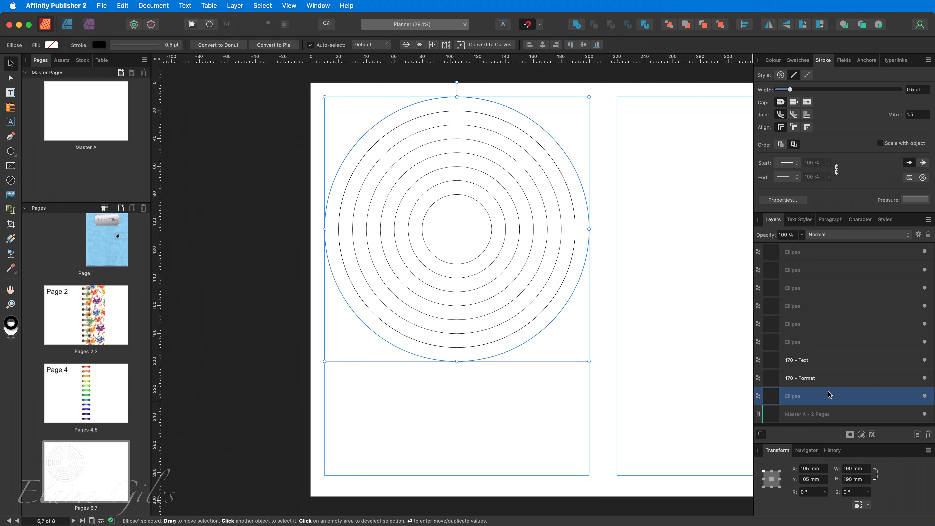
click(924, 396)
click(497, 409)
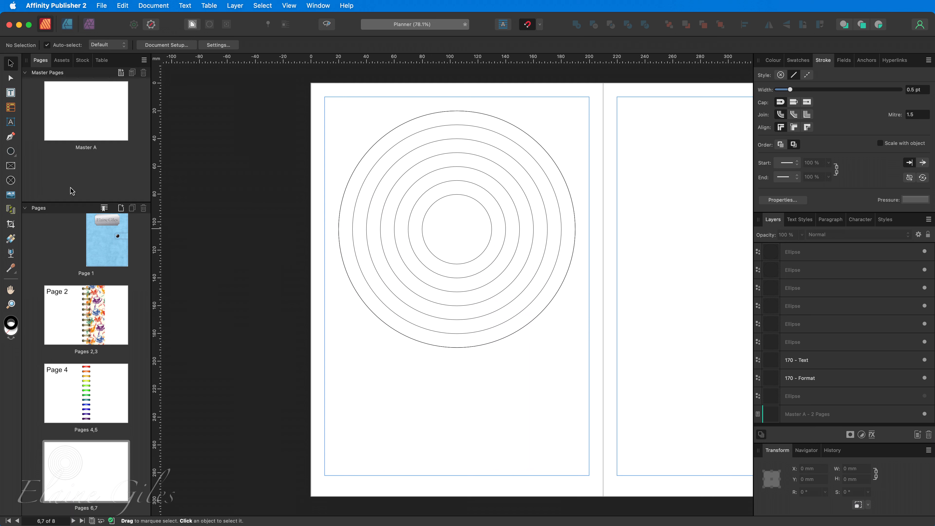
Draw an 85 mm square over the circles' upper-left quarter, starting from their common centre, and remove its stroke
click(15, 156)
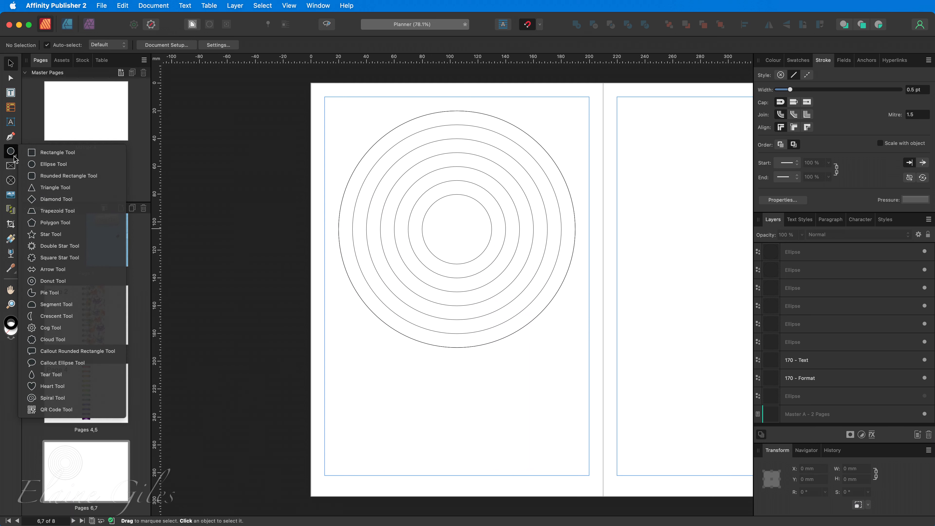
click(55, 150)
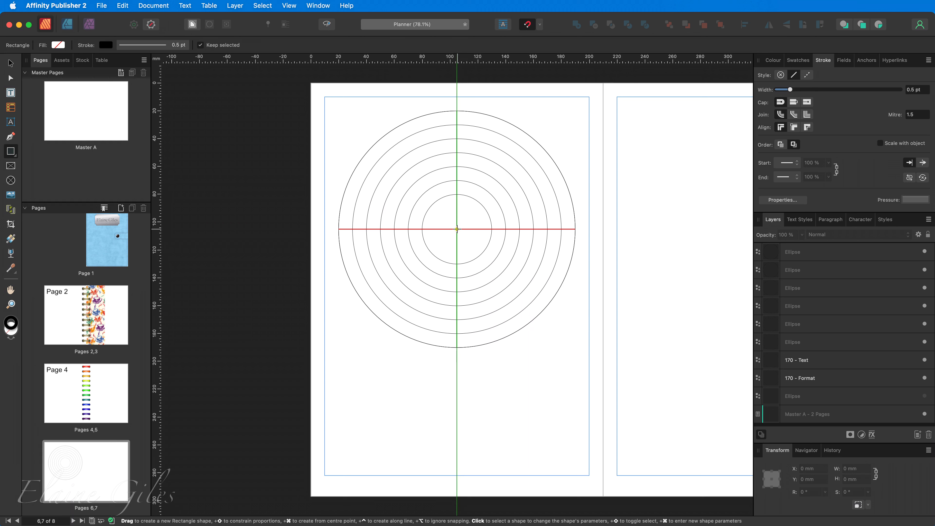
drag(457, 229, 338, 110)
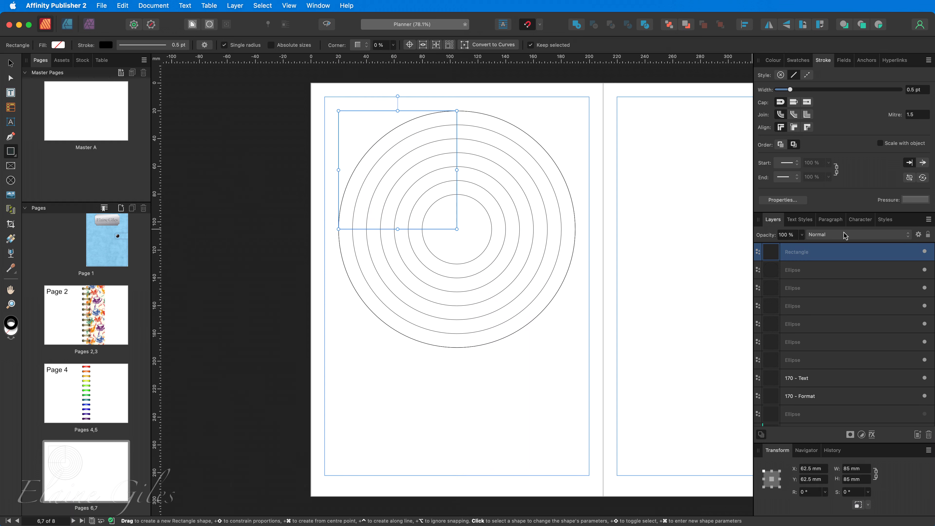
click(780, 75)
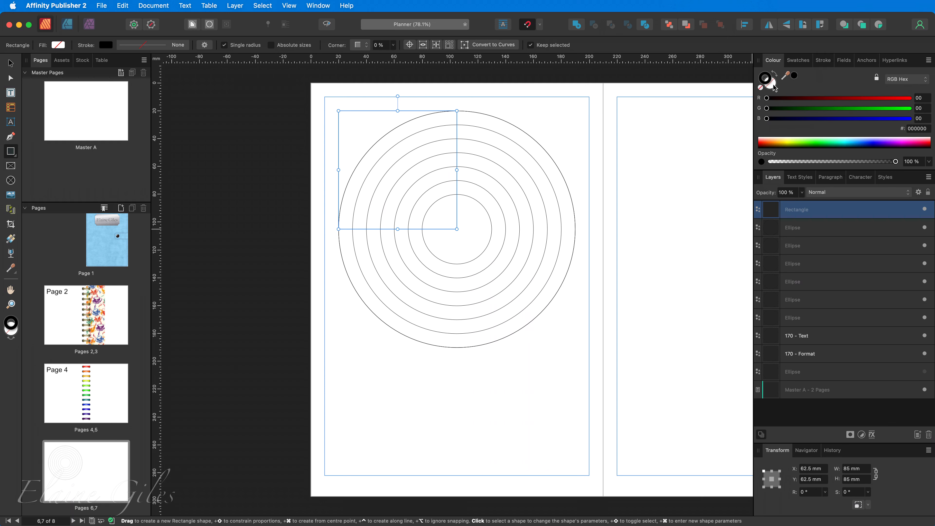
Fill the square over the circles' upper-left quarter with white and clear the selection
click(773, 86)
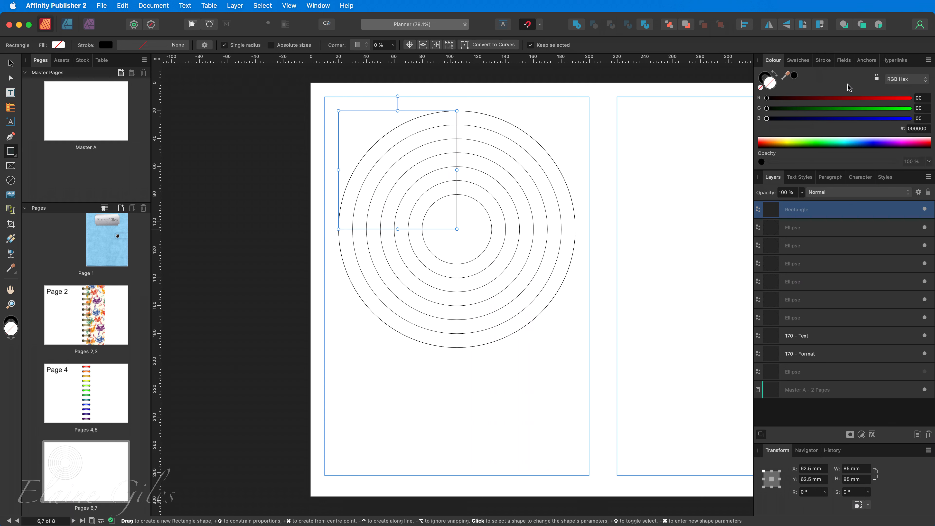
click(798, 61)
click(928, 115)
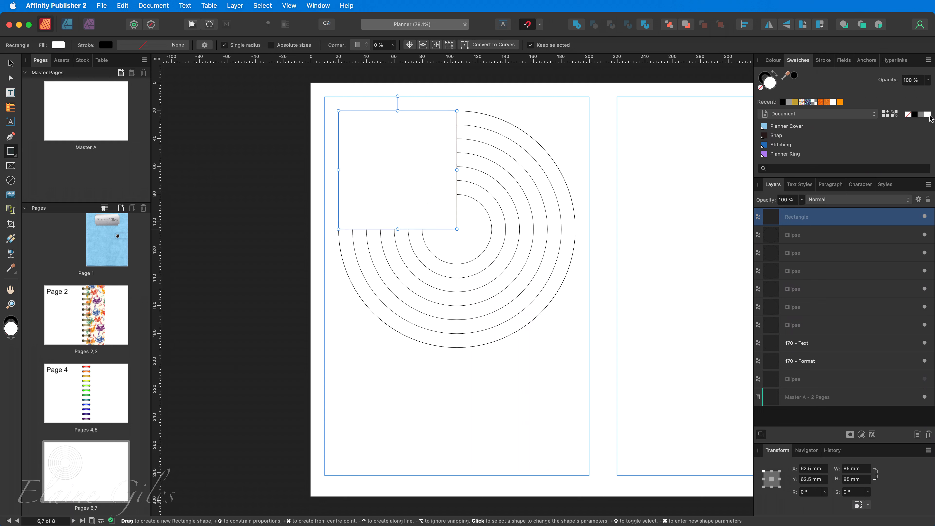
click(553, 375)
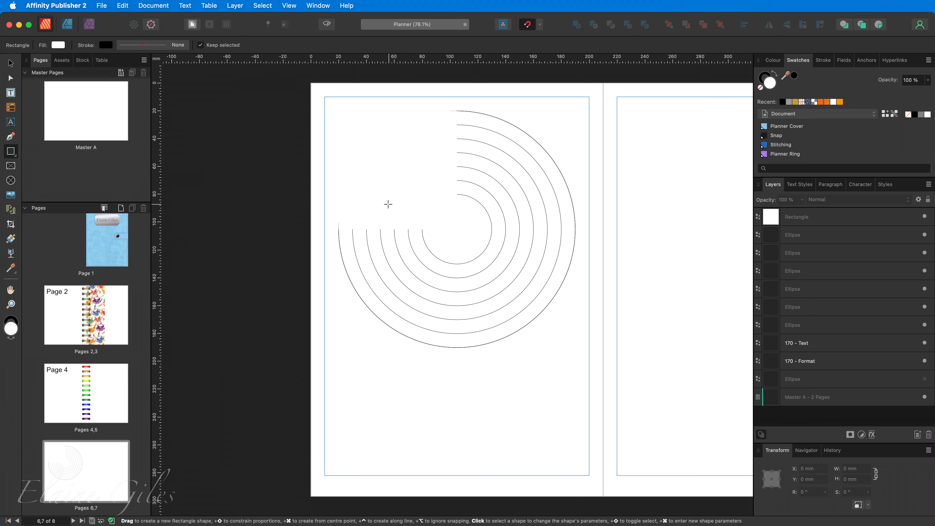
Give the white square a white 0.6 pt stroke to mask the circle edges, and check the quarter's cut ends
scroll(331, 222, up, 3)
scroll(333, 223, up, 10)
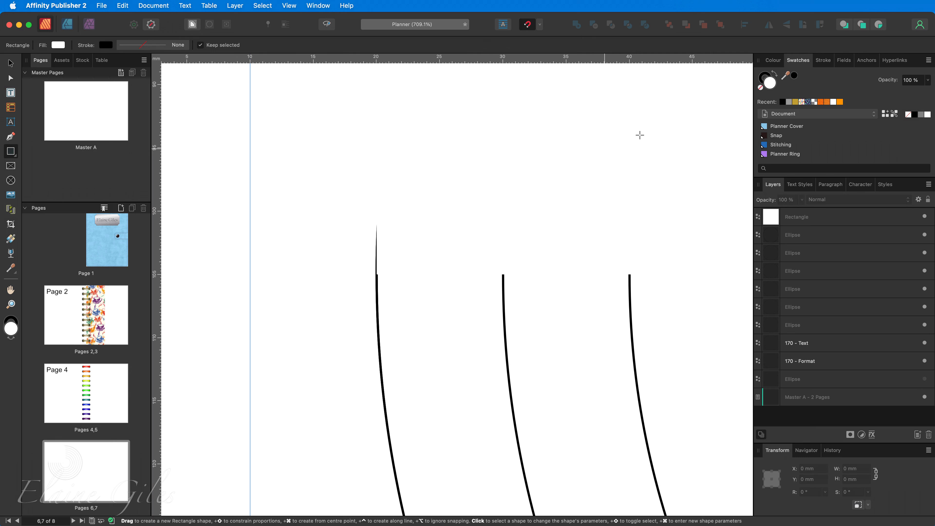
click(640, 135)
click(909, 115)
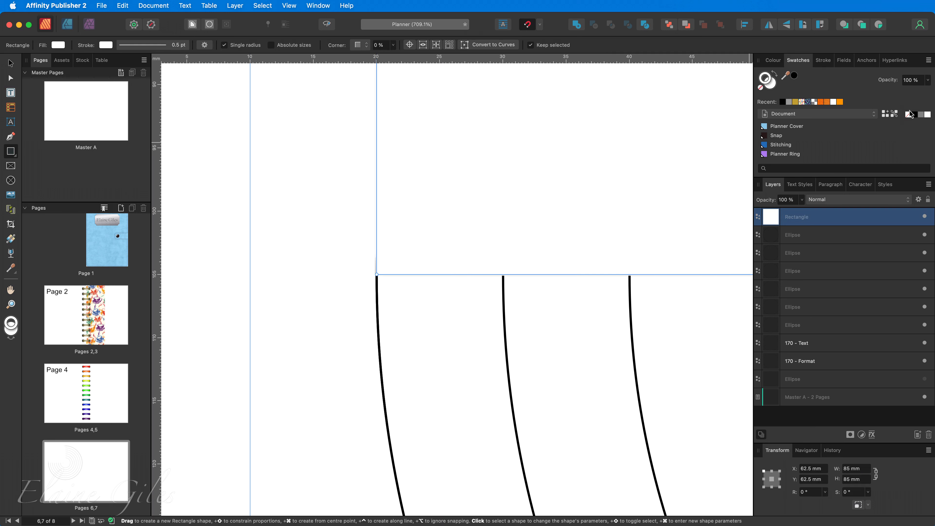
click(823, 61)
drag(793, 90, 791, 89)
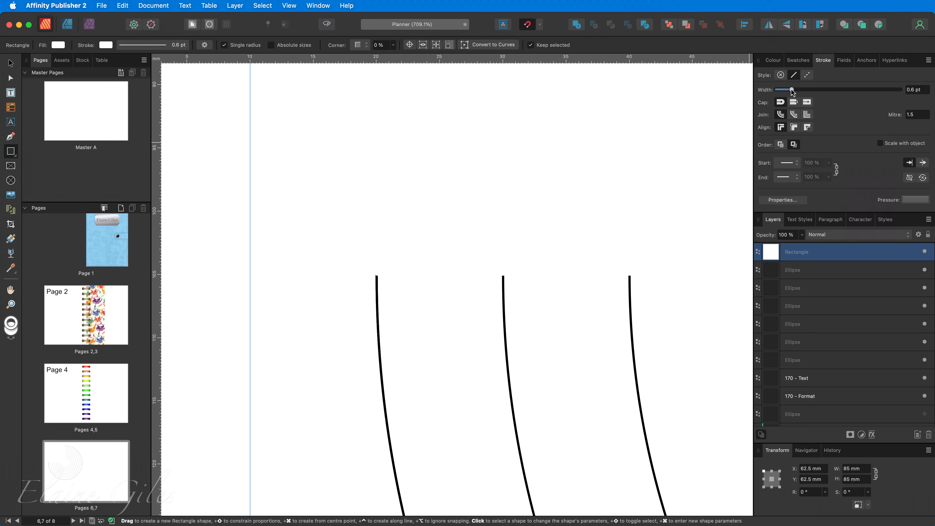
click(345, 323)
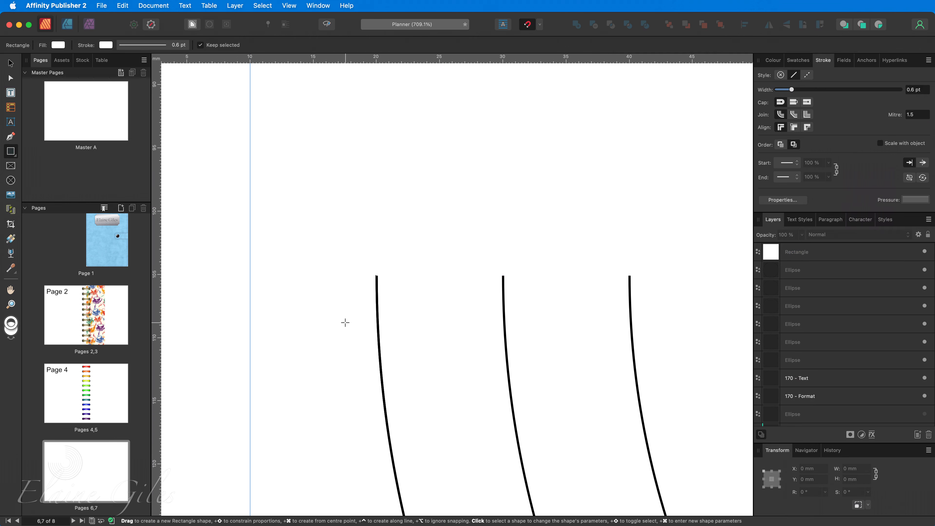
scroll(345, 323, down, 10)
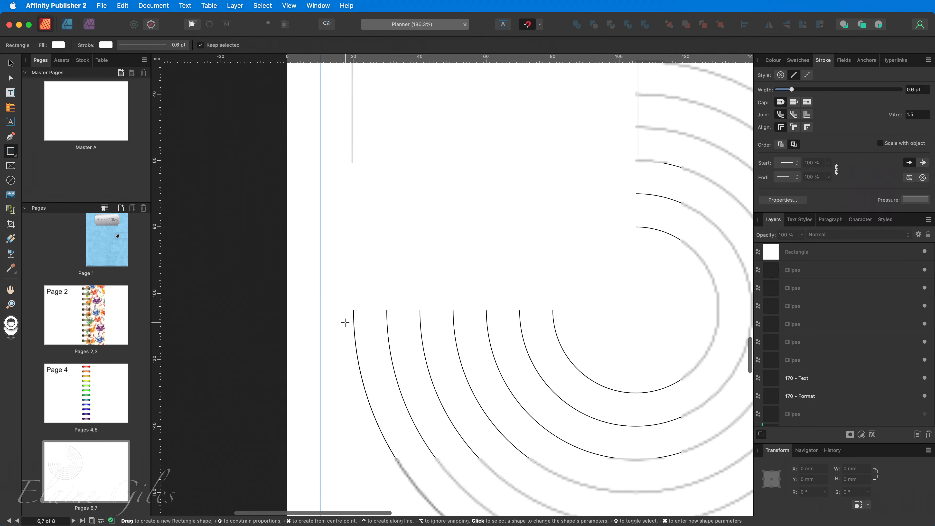
scroll(577, 91, up, 15)
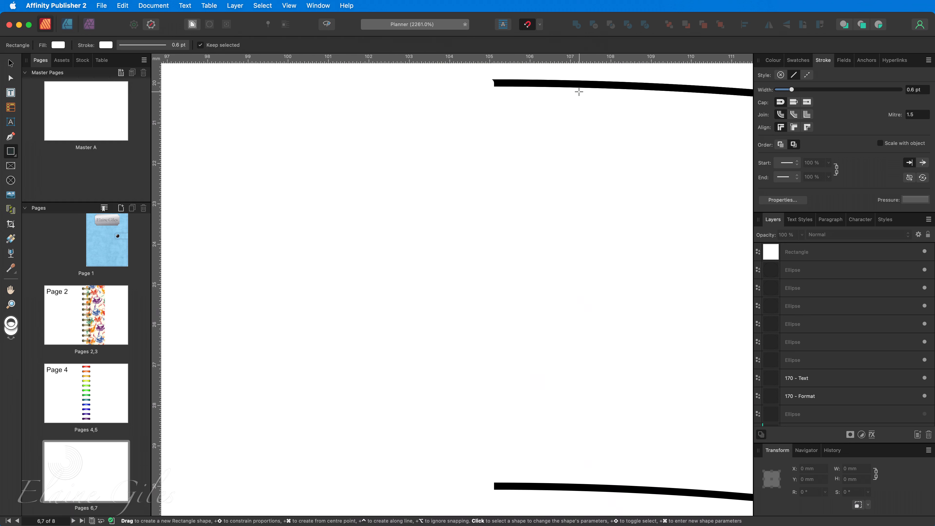
key(super+0)
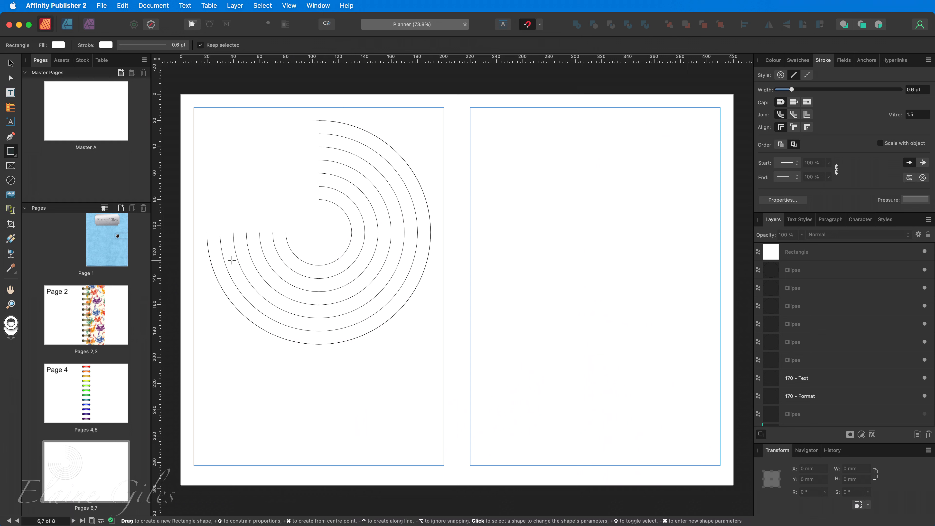
Import the "05 - Sweet Paprika.ase" colour palette as a document palette
click(801, 60)
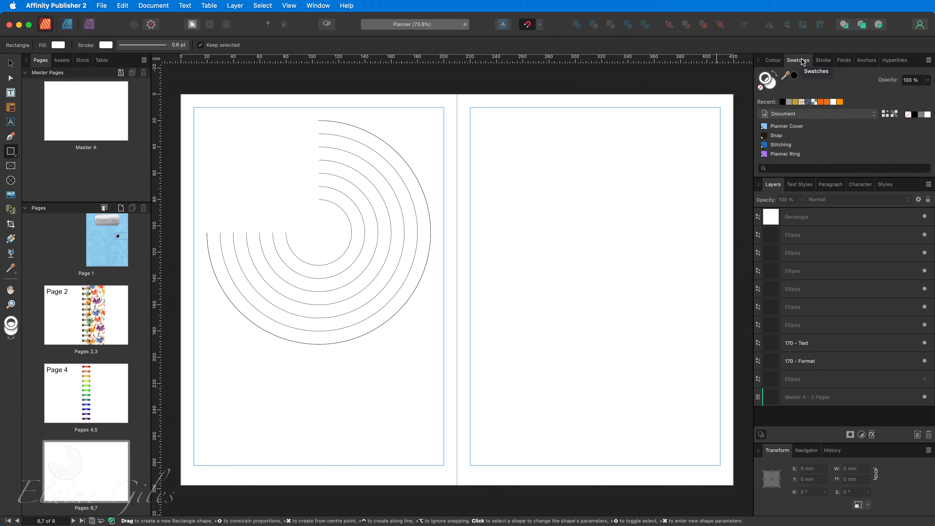
click(927, 61)
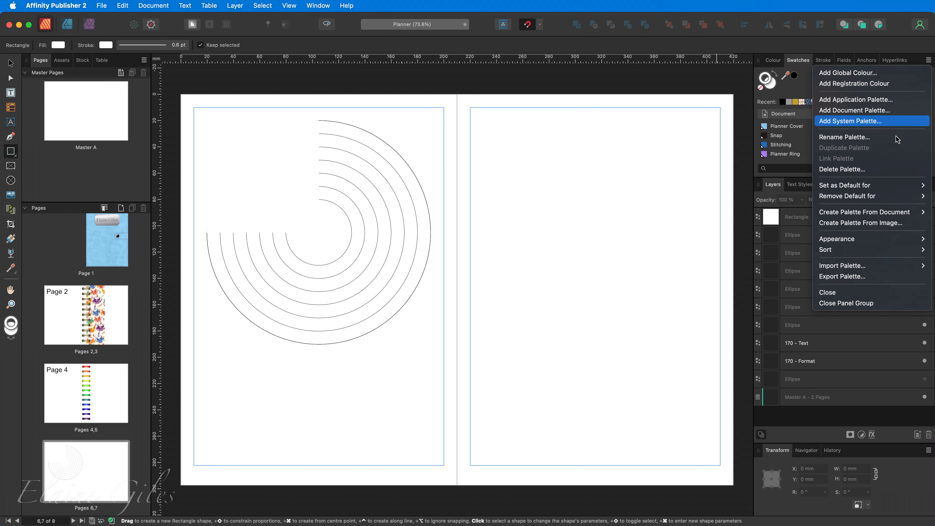
mouse_move(875, 266)
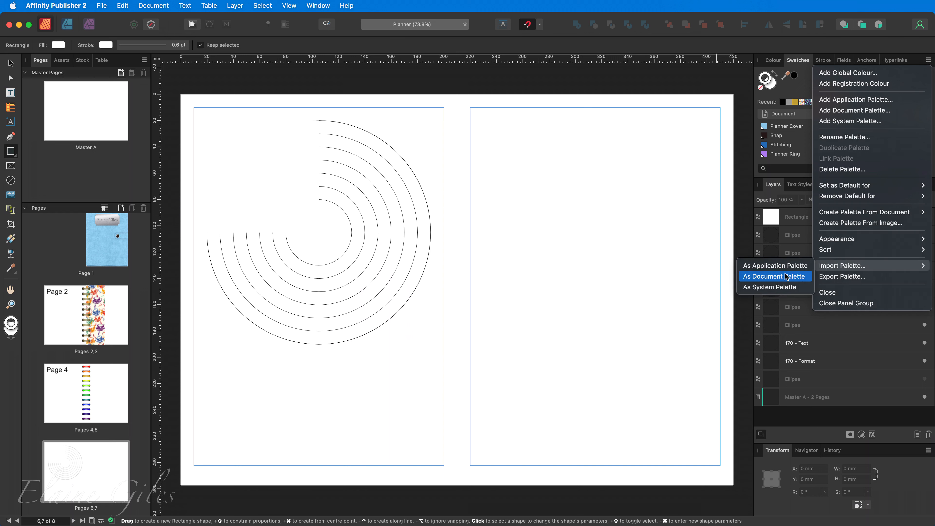
click(782, 277)
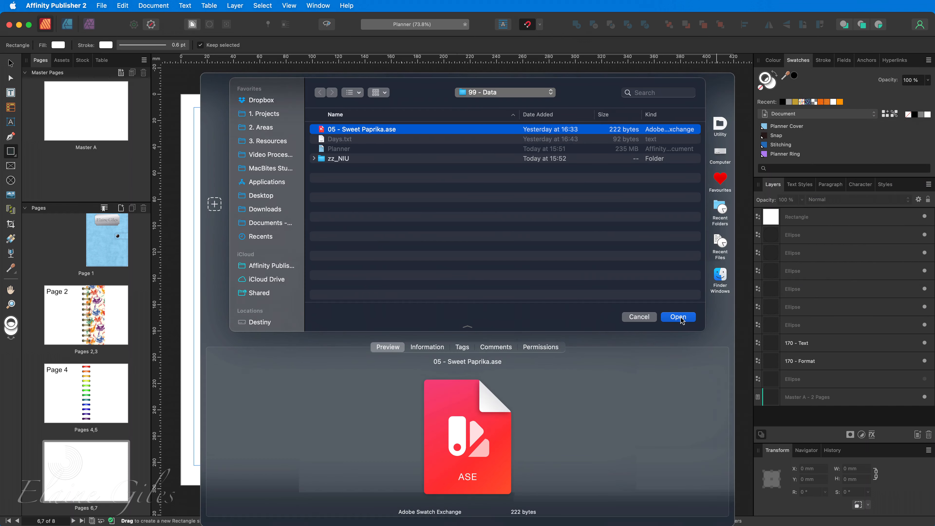
click(677, 317)
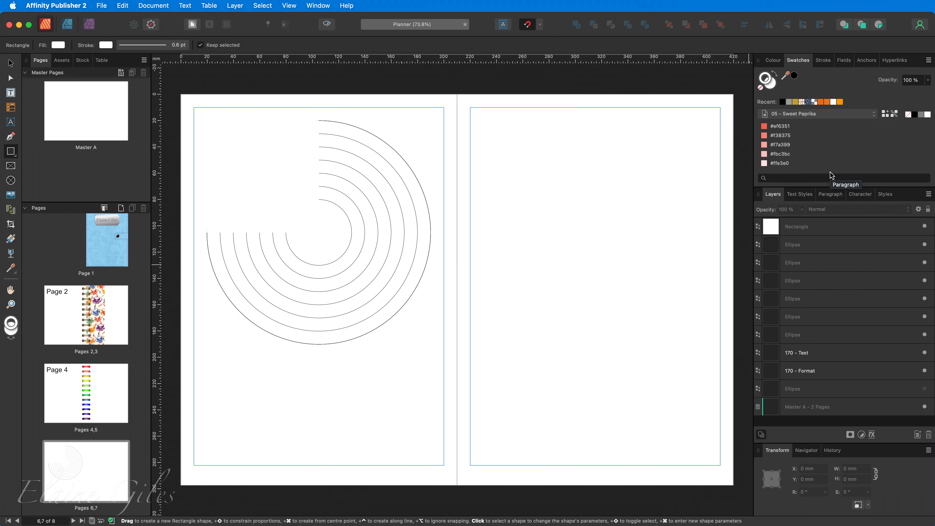
Make all five Sweet Paprika swatches global colours, from #ef6351 to #ffe3e0
right_click(811, 127)
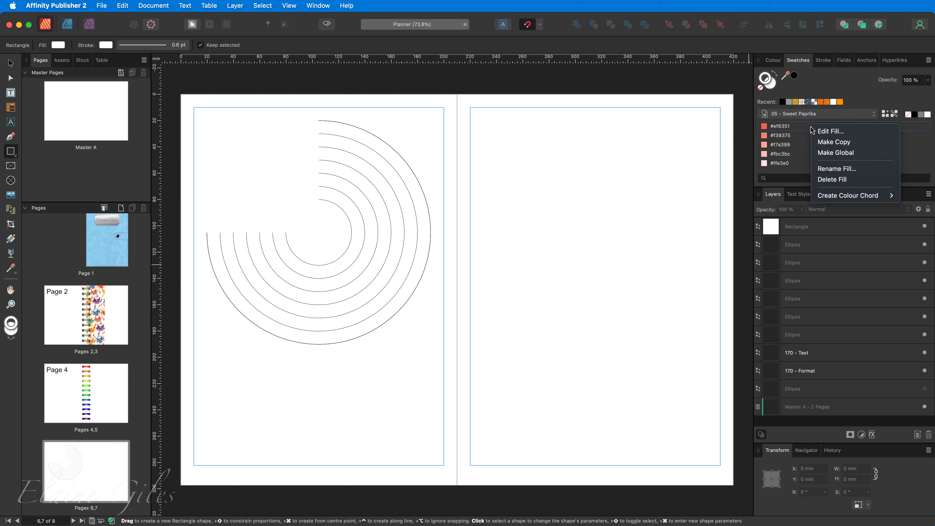
click(823, 153)
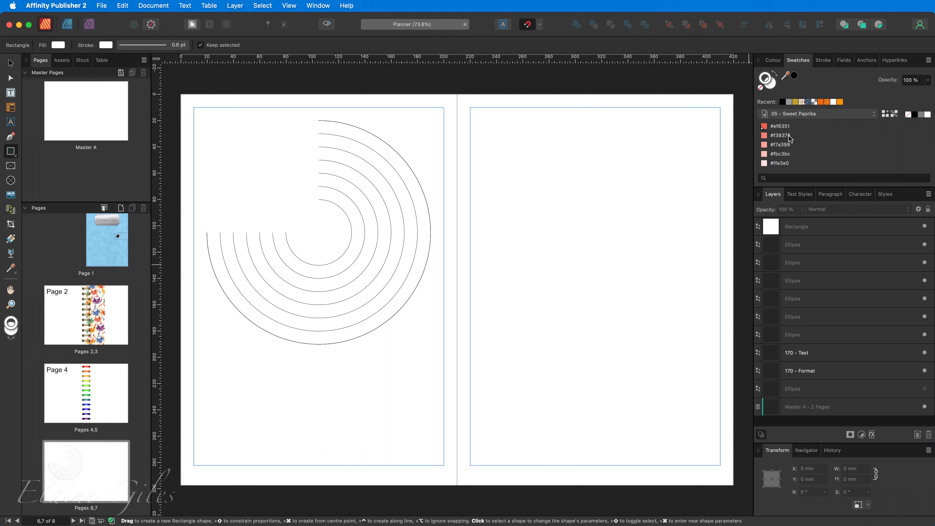
right_click(790, 138)
click(814, 164)
right_click(799, 146)
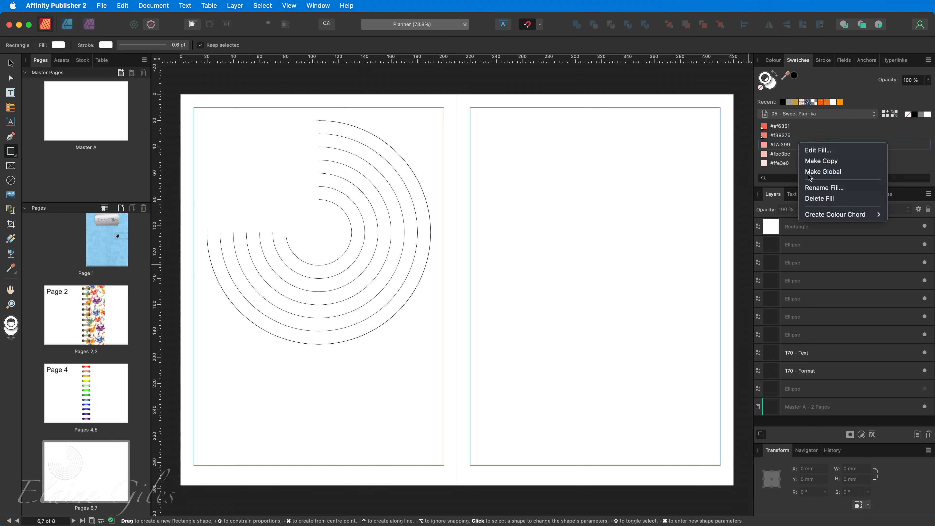
click(809, 177)
right_click(802, 155)
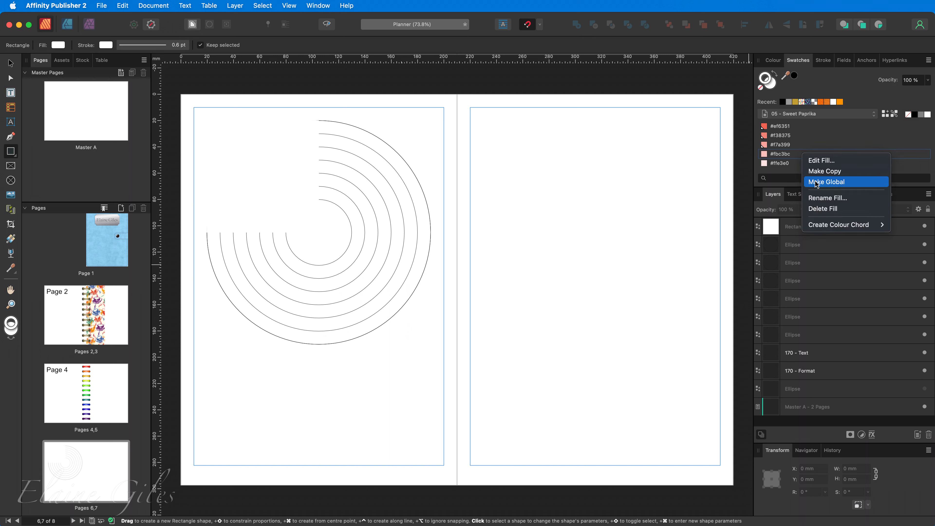
click(816, 184)
right_click(809, 163)
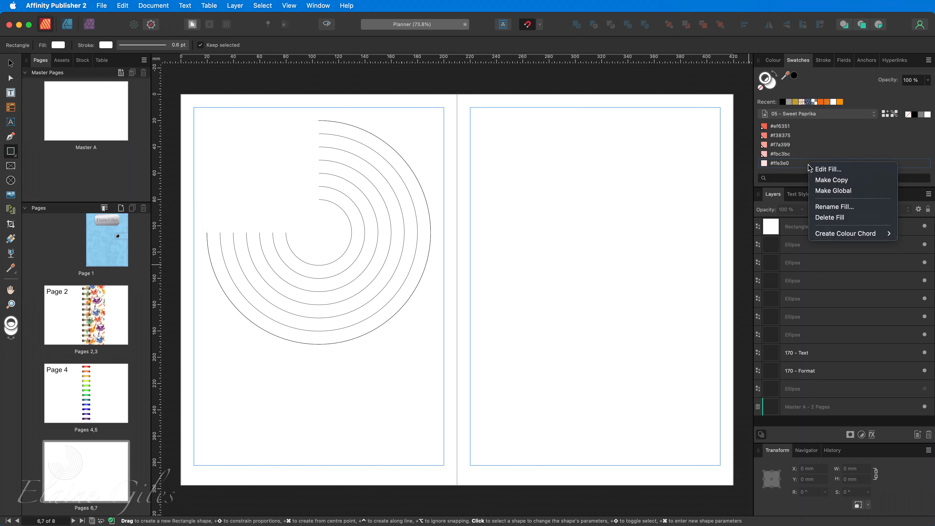
click(821, 194)
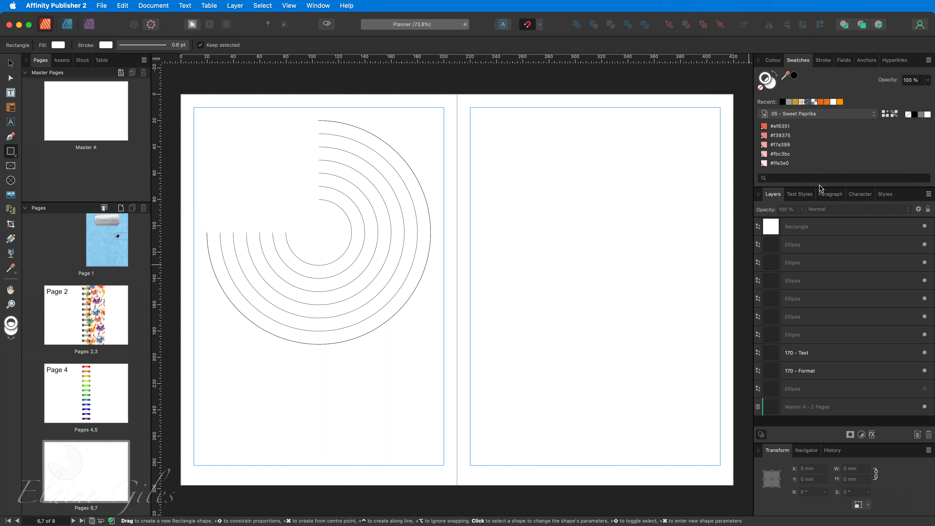
Apply the #ef6351 swatch to the strokes of all visible circles, including "170 - Text" and "170 - Format", then deselect them
click(806, 250)
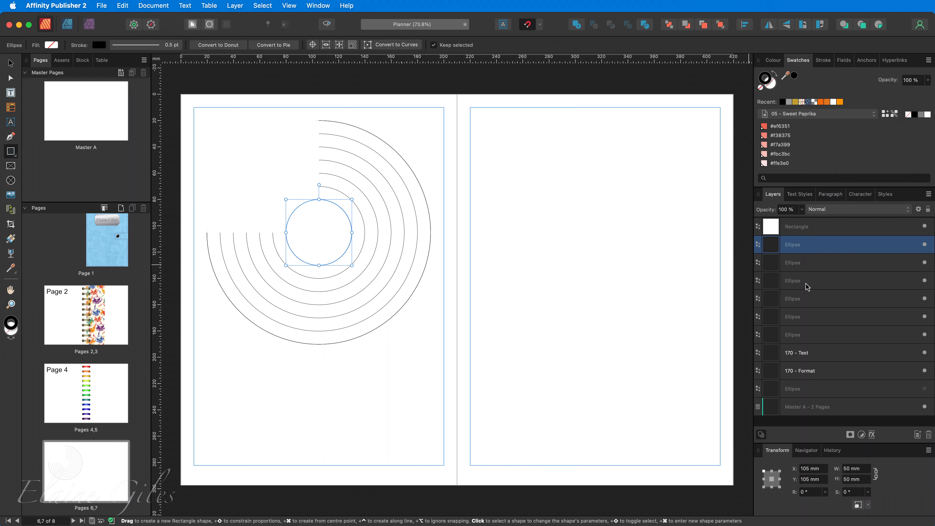
shift+click(815, 372)
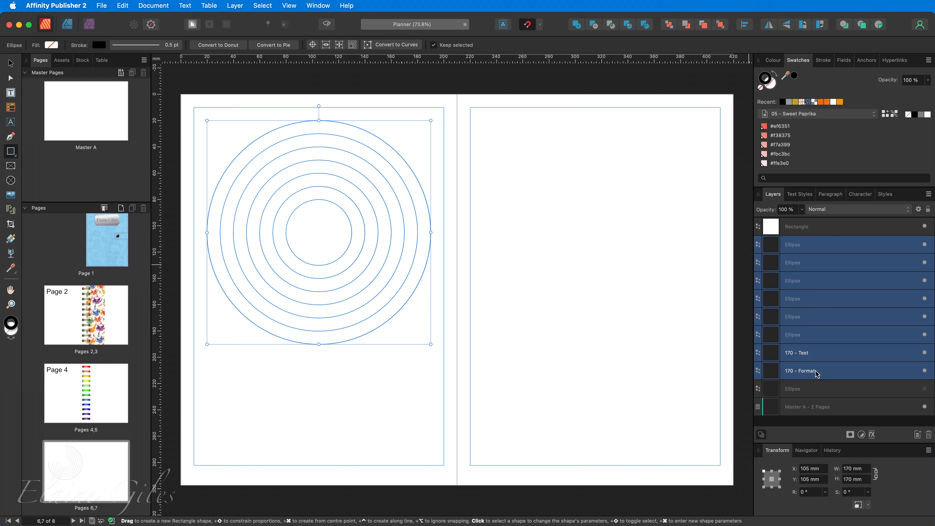
click(777, 130)
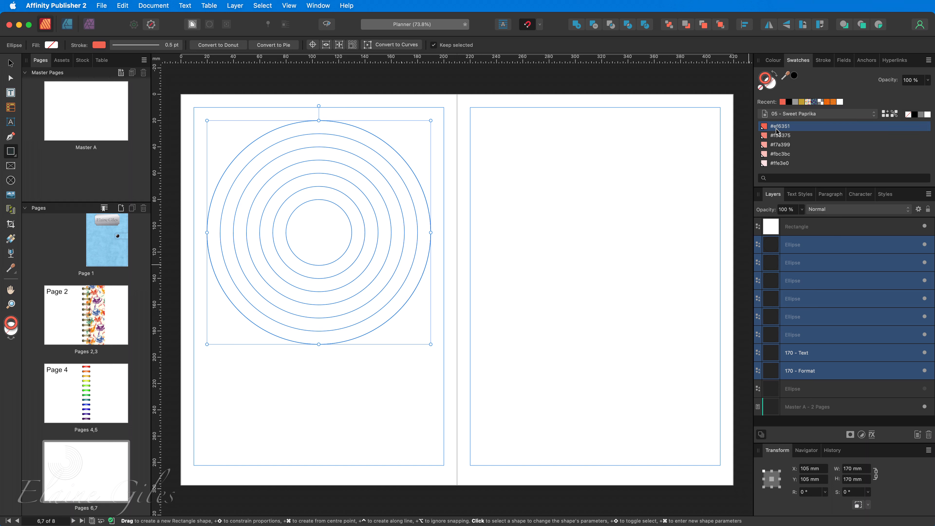
click(663, 270)
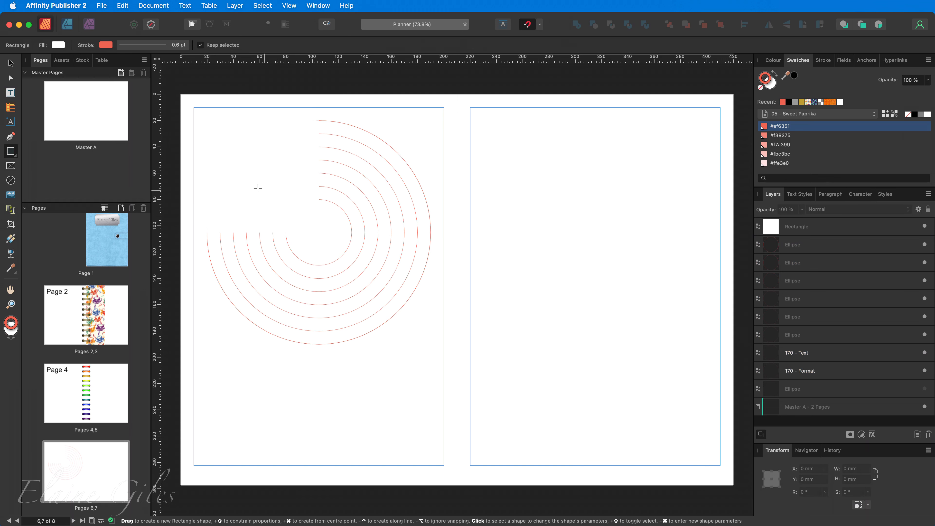
Draw a one-column table about 24.7 mm wide and 60.2 mm high inside the open quarter, and set it to six rows
scroll(193, 152, up, 2)
scroll(192, 152, up, 3)
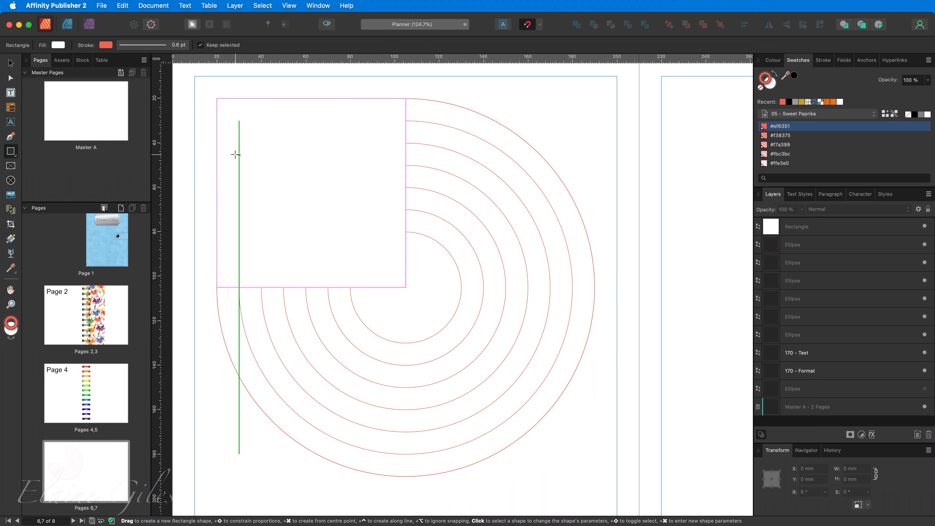
click(10, 107)
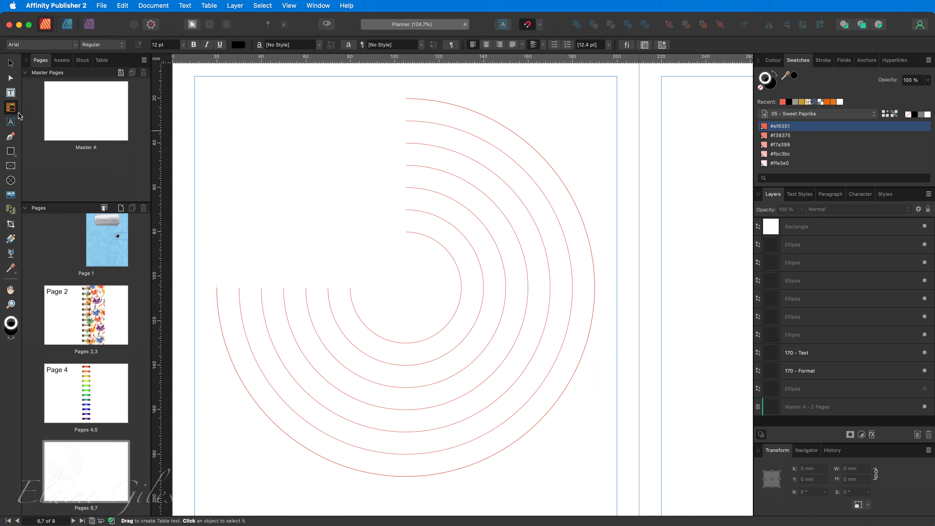
drag(406, 98, 351, 232)
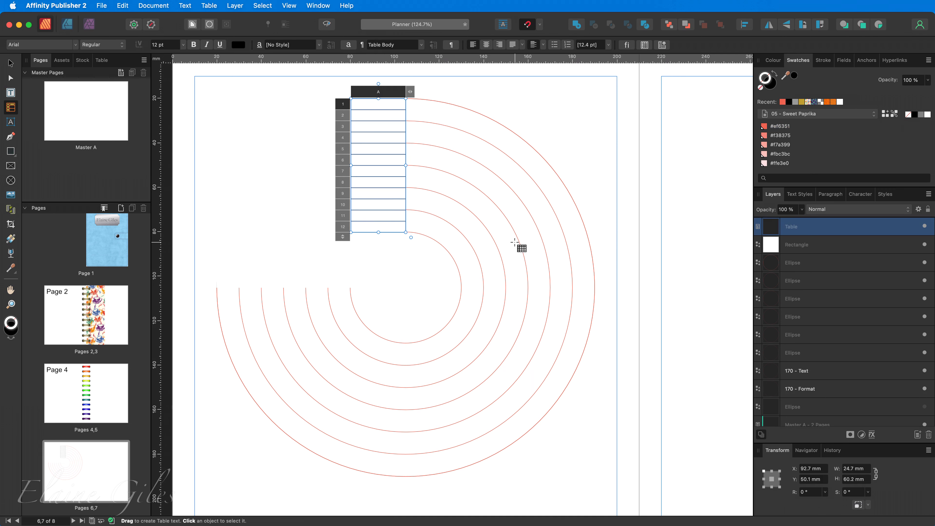
click(344, 236)
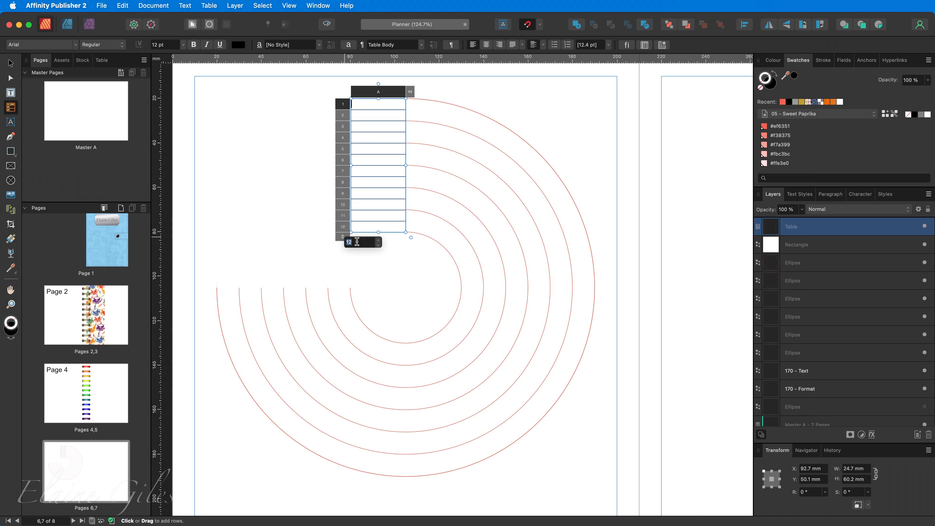
text(6)
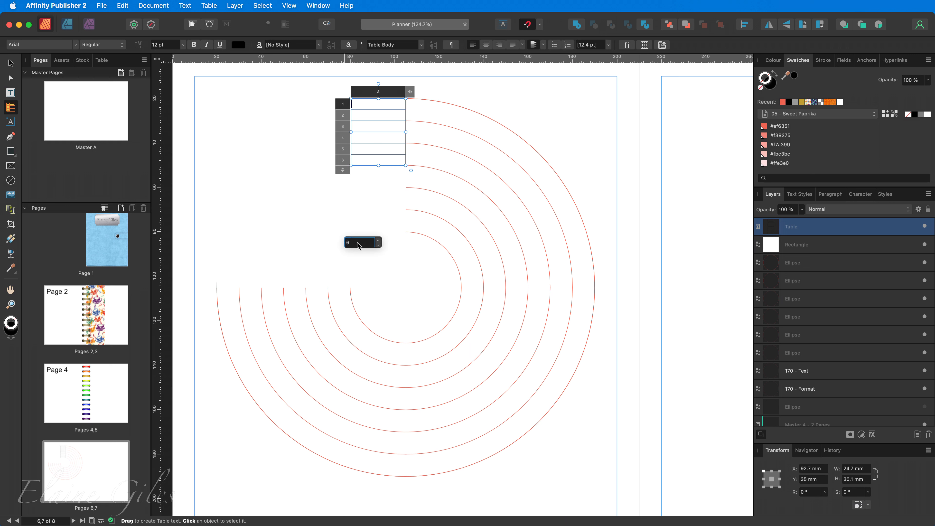
Resize the table to 85 mm wide and 60 mm high so its rows line up with the rings, and deselect it
drag(379, 166, 372, 240)
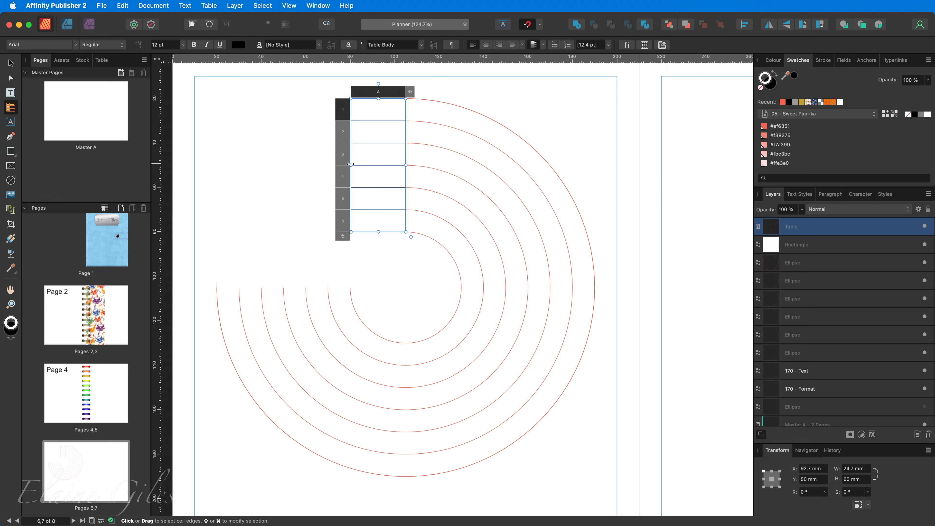
drag(350, 164, 218, 159)
click(698, 293)
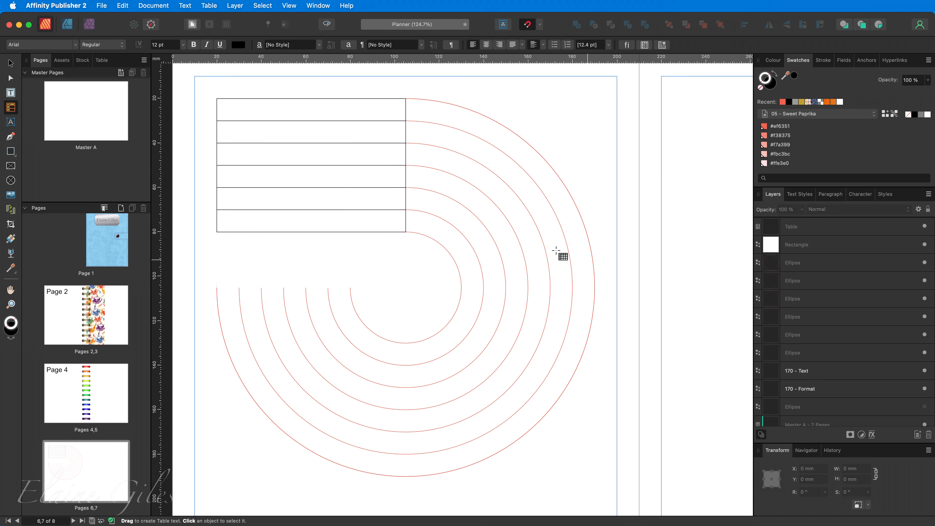
Colour every border of all six table cells with the #ef6351 swatch from the 05 - Sweet Paprika palette, and deselect the table
click(263, 178)
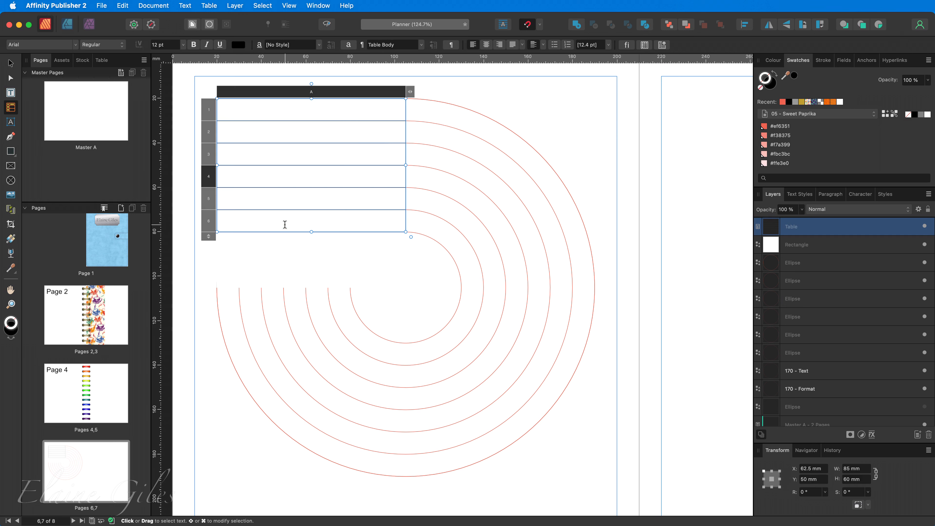
drag(283, 221, 294, 113)
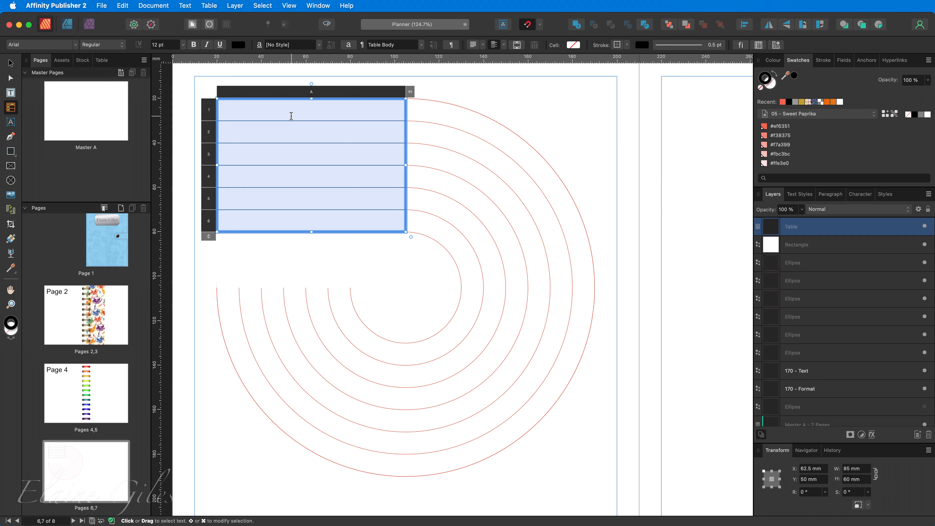
click(104, 61)
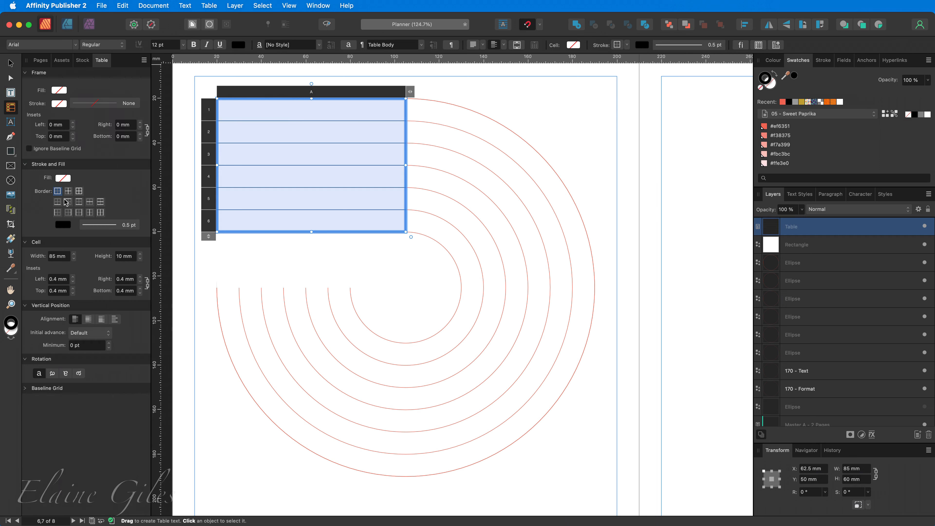
click(79, 192)
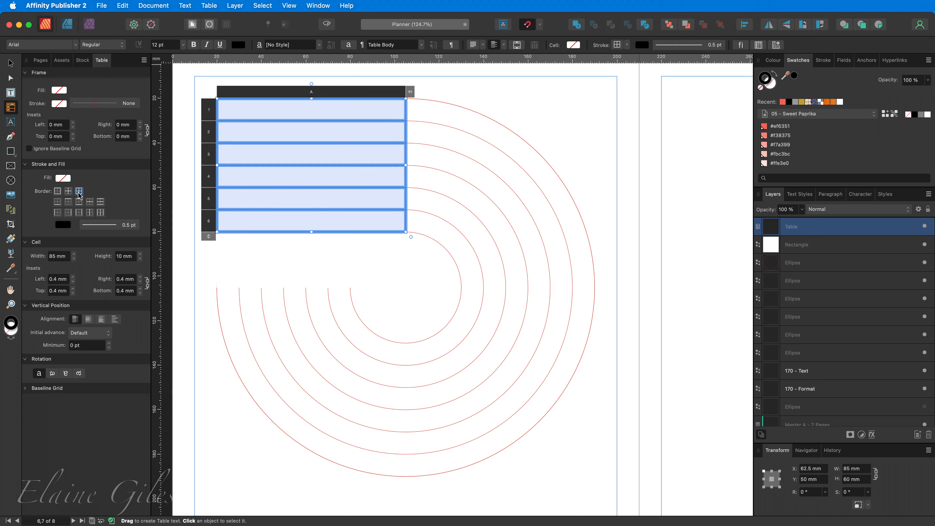
click(63, 225)
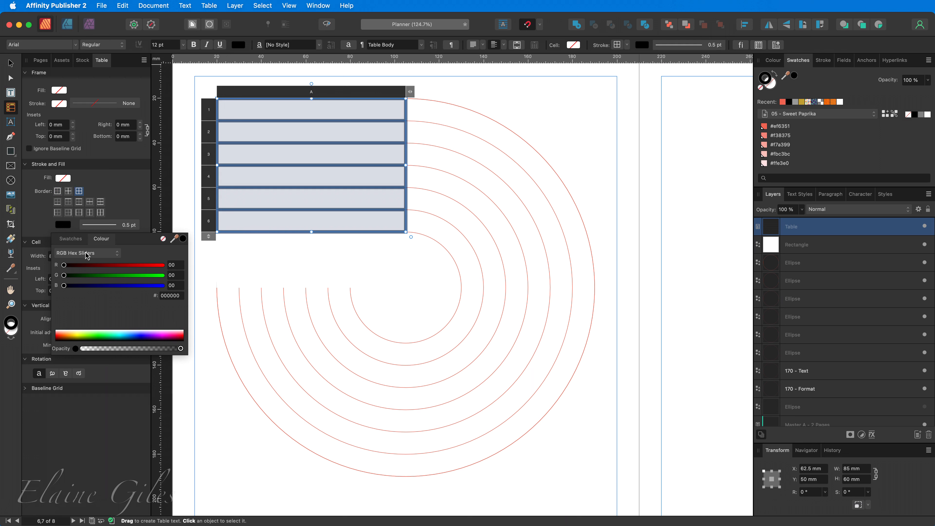
click(68, 239)
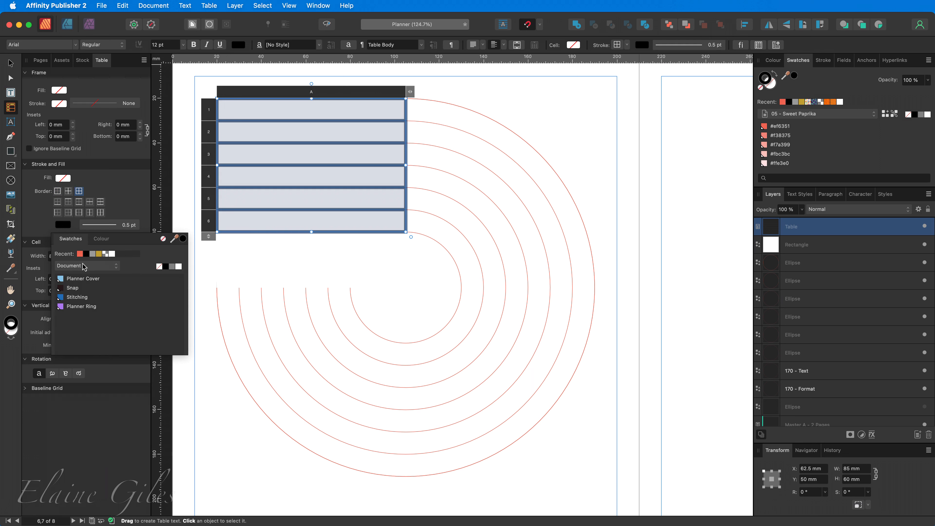
click(89, 266)
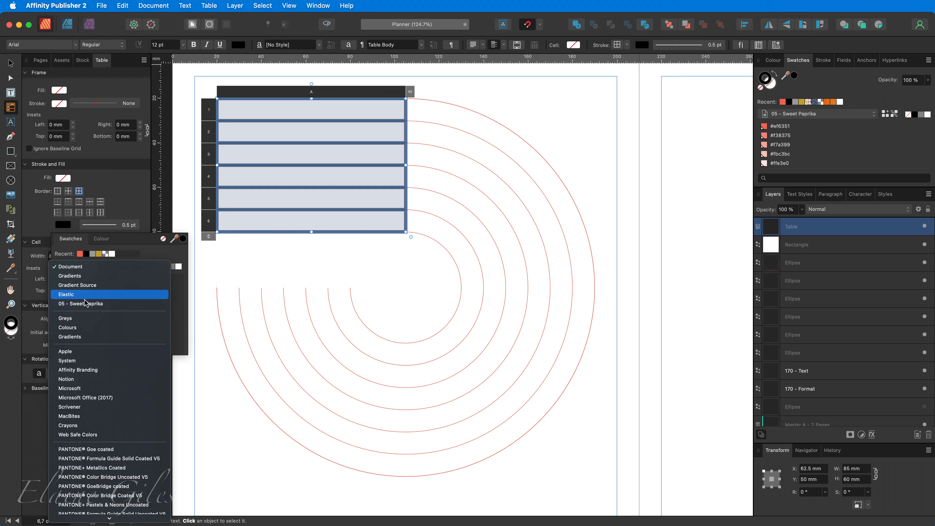
click(86, 306)
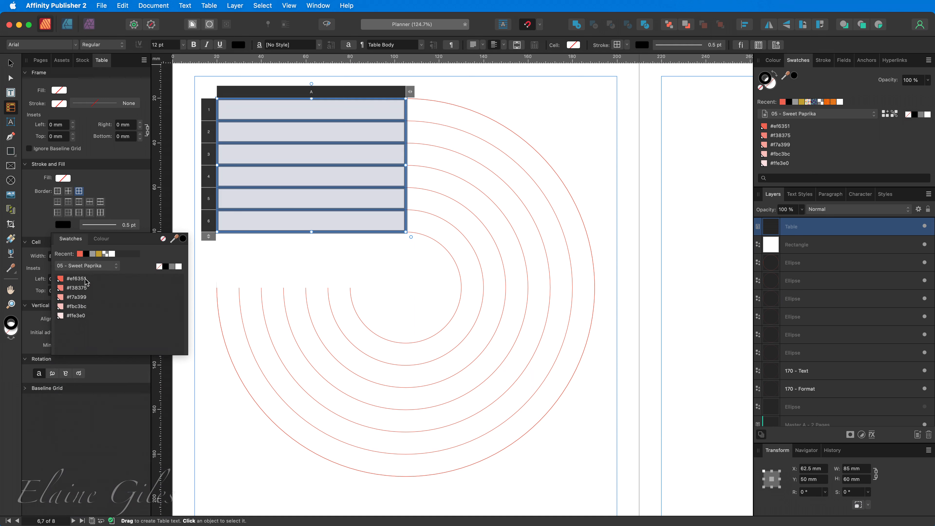
click(85, 281)
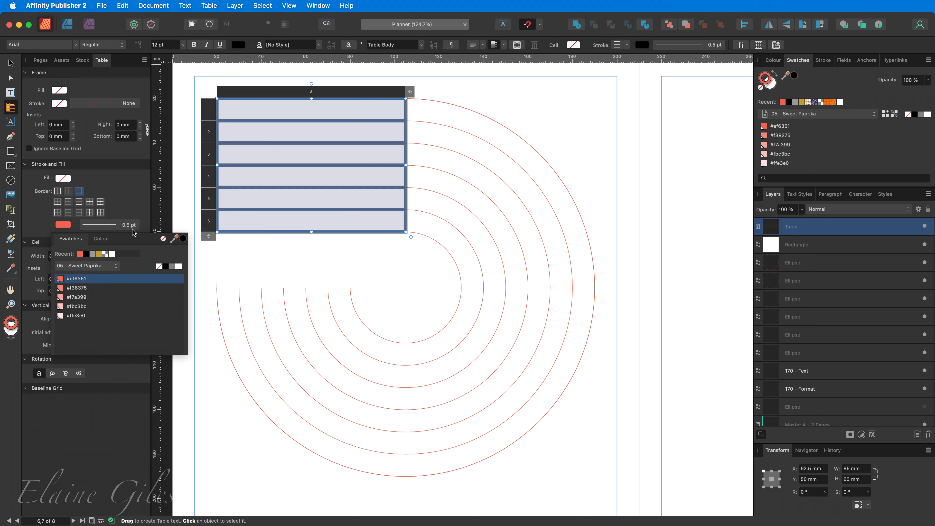
click(146, 230)
click(243, 274)
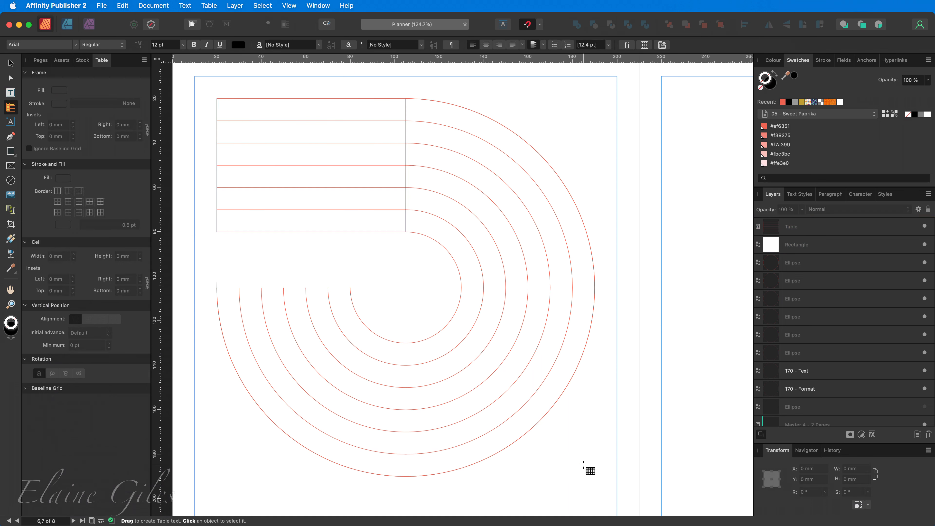
Remove the stroke from the table's right border so the rows run open into the rings, and deselect the table
drag(327, 111, 321, 226)
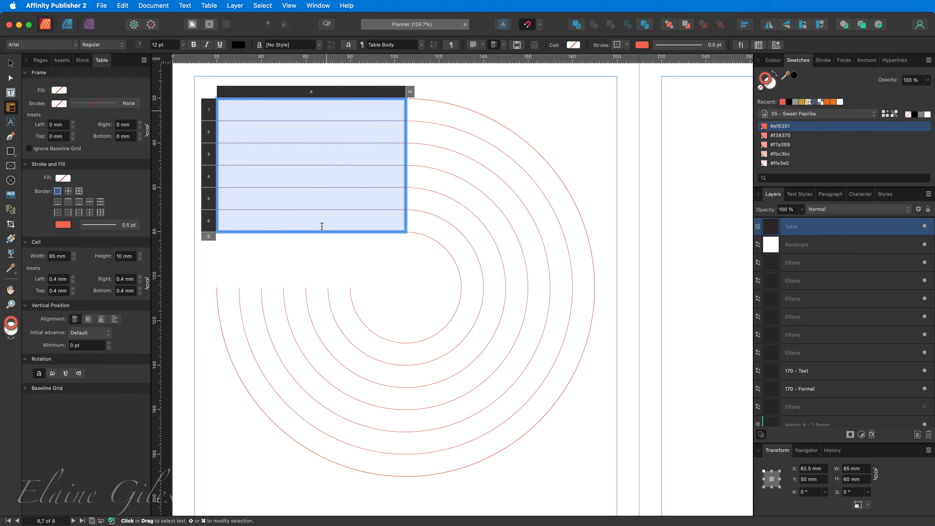
click(68, 213)
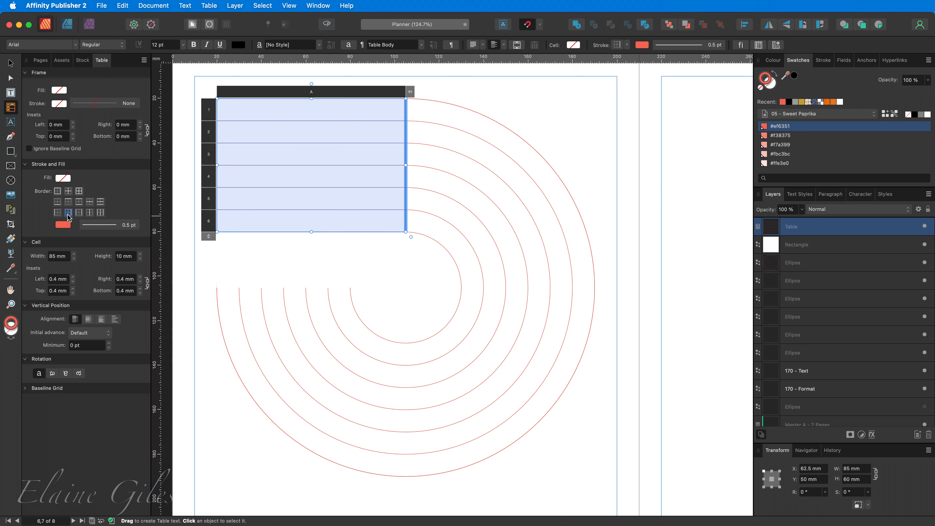
click(91, 226)
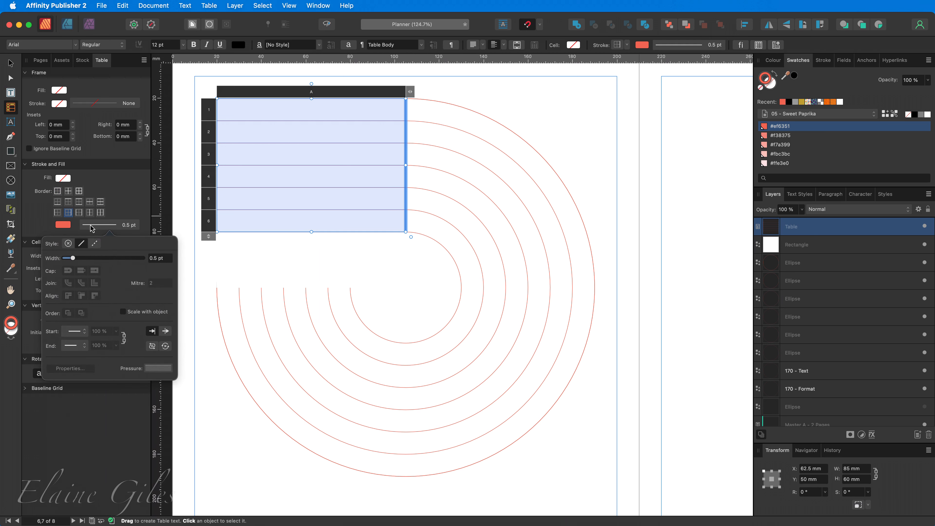
click(69, 243)
click(402, 305)
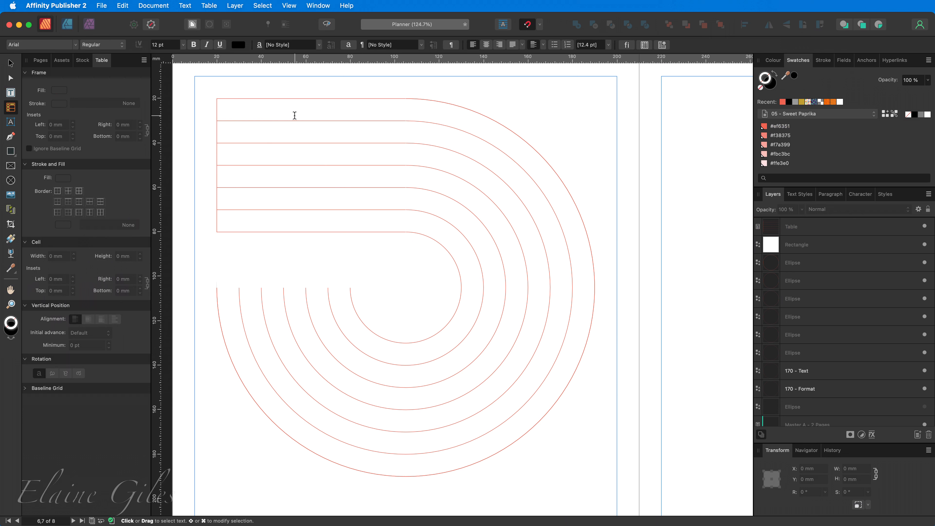
Fill table row 2 with #ffe3e0, row 3 with #fbc3bc and row 4 with #f7a399
click(279, 132)
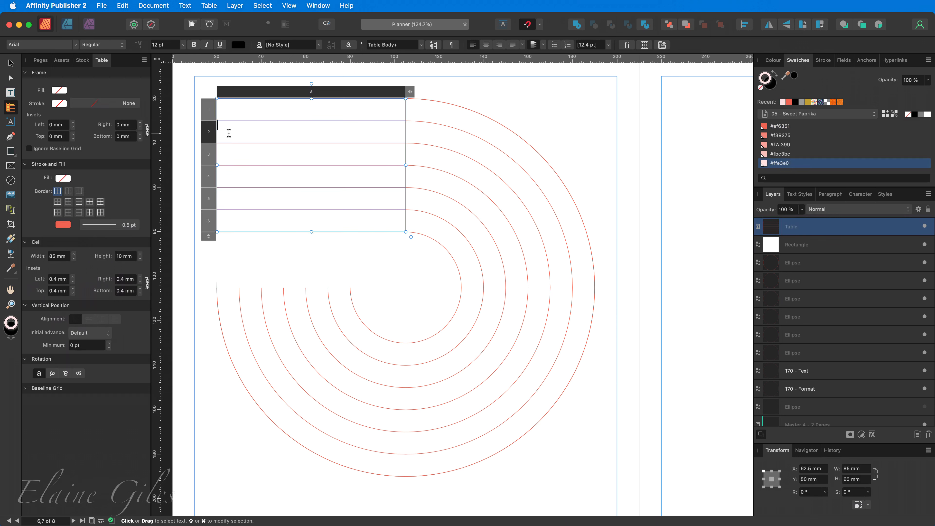
click(64, 179)
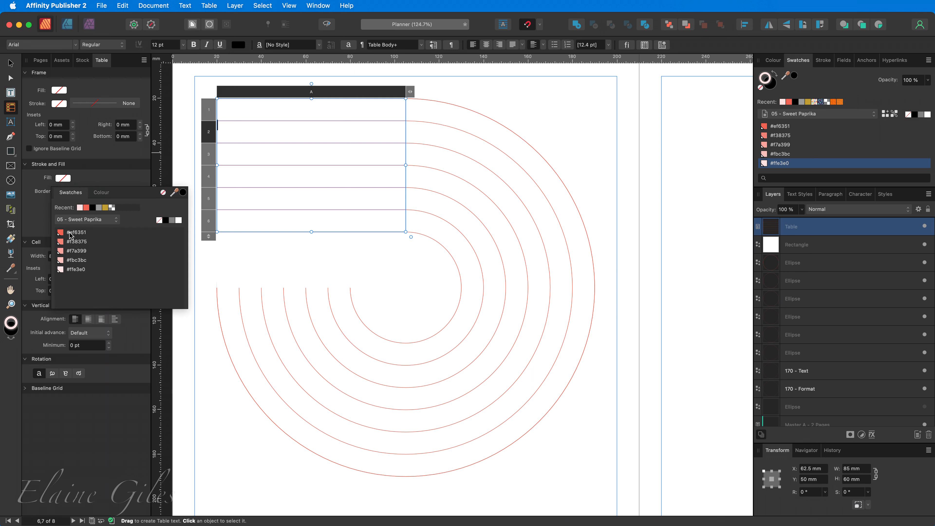
click(70, 269)
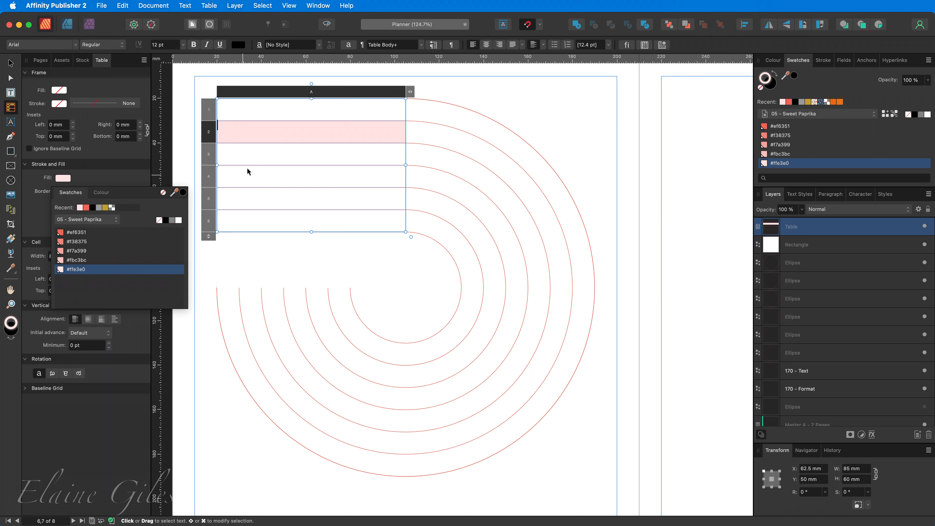
click(238, 155)
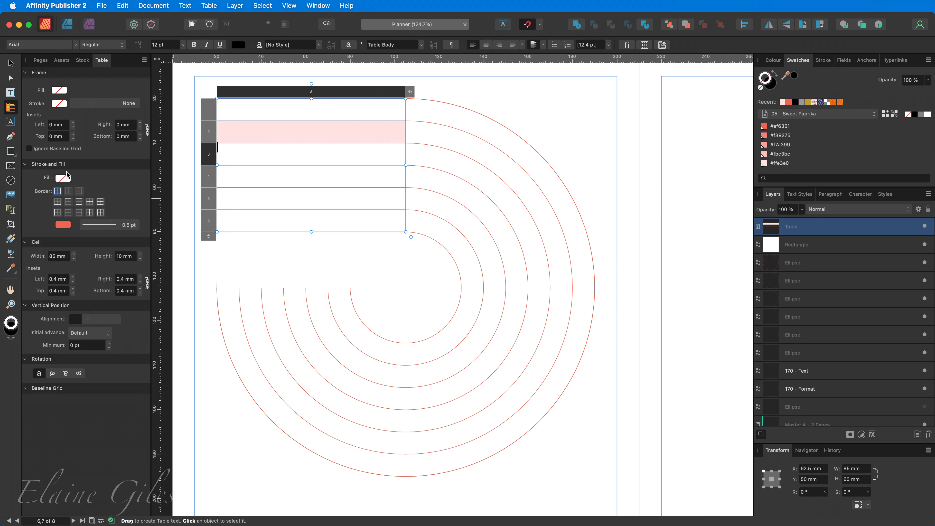
click(63, 179)
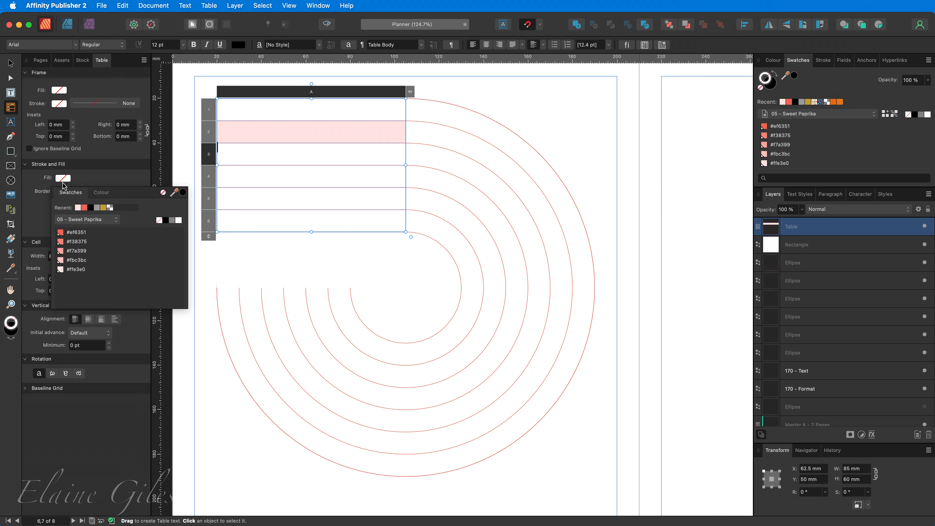
click(73, 263)
click(259, 182)
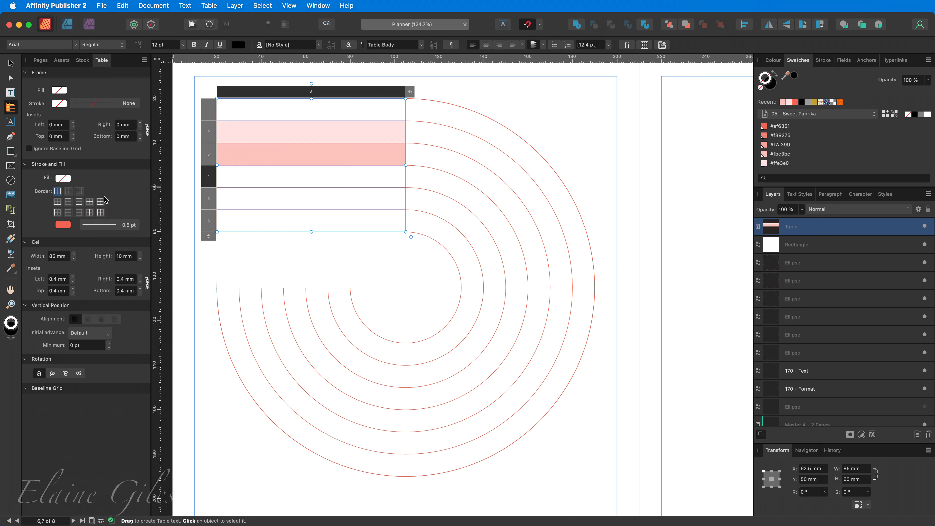
click(68, 180)
click(75, 252)
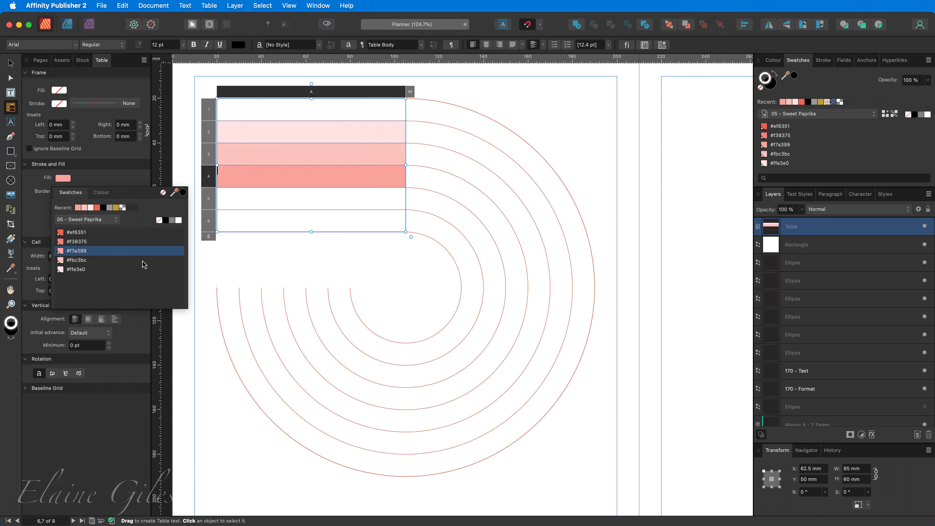
Fill table row 5 with #f38375 and row 6 with #ef6351, and deselect the table
click(262, 208)
click(64, 178)
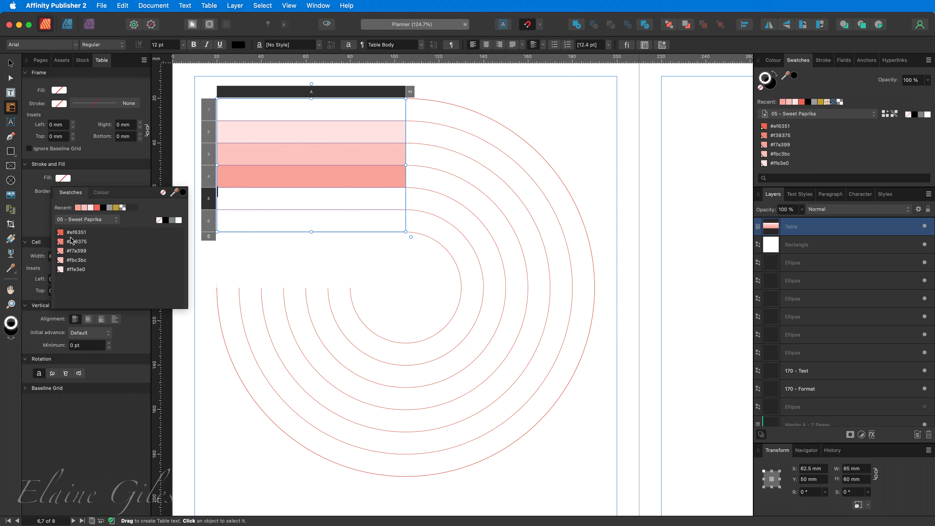
click(76, 241)
click(260, 225)
click(63, 178)
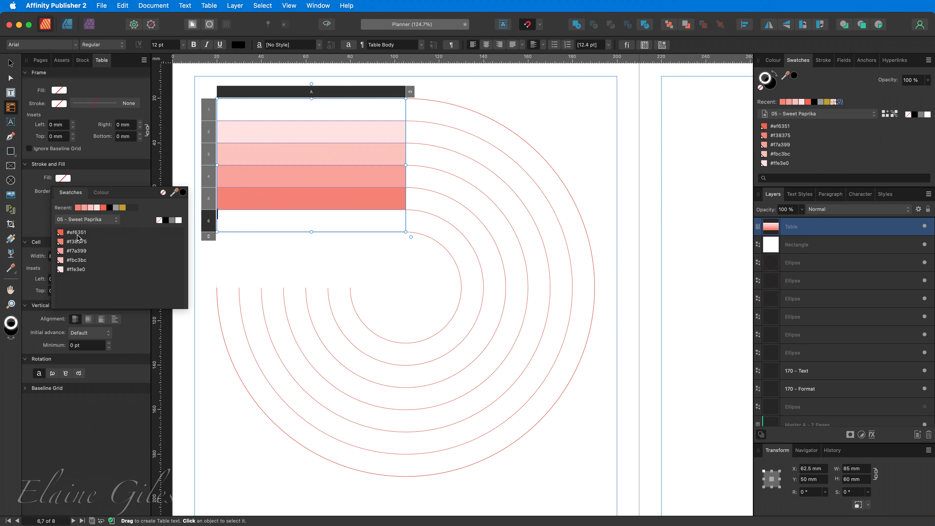
click(76, 232)
click(670, 218)
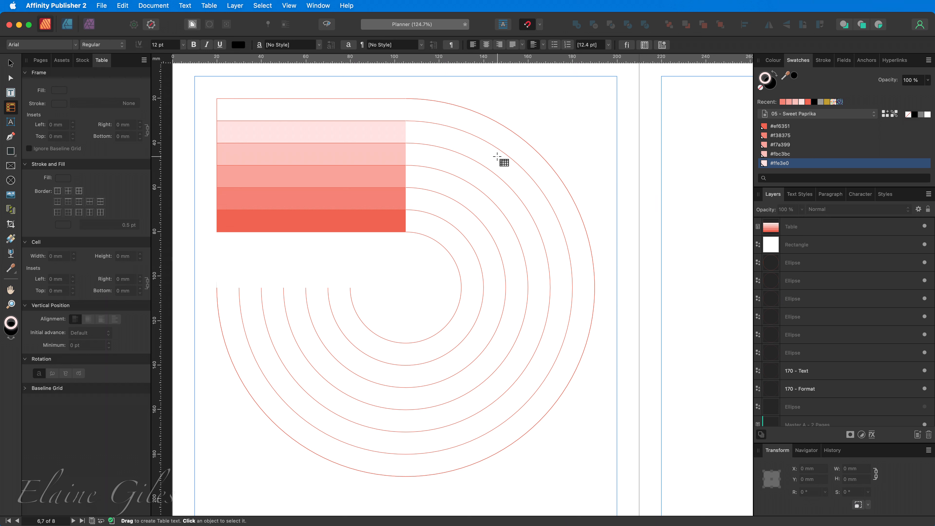
Fill the 150 mm circle with #ffe3e0 and the 130 mm circle with #fbc3bc to match the adjoining table rows
key(v)
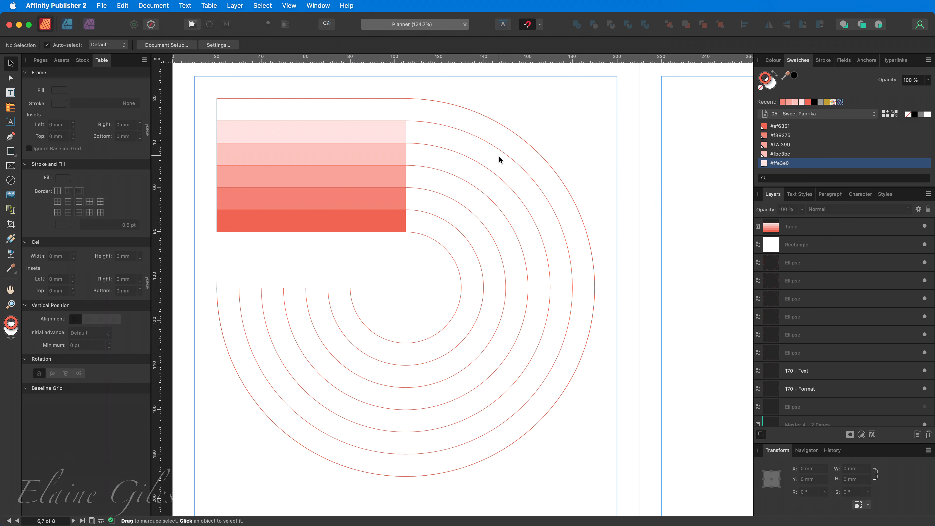
click(571, 283)
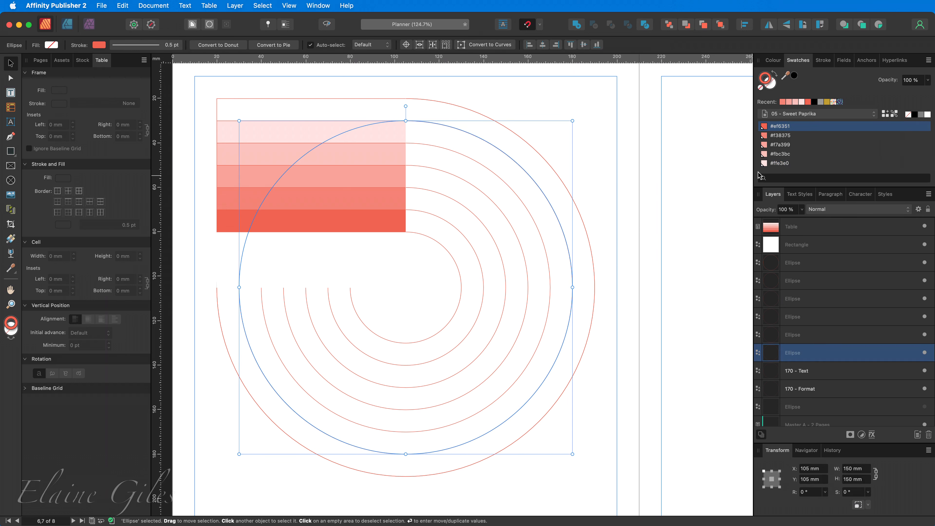
click(772, 88)
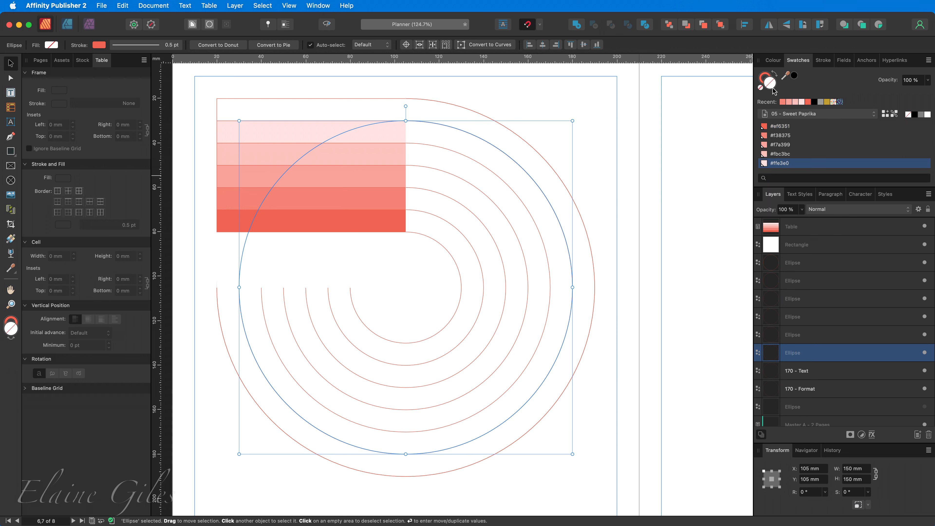
click(778, 163)
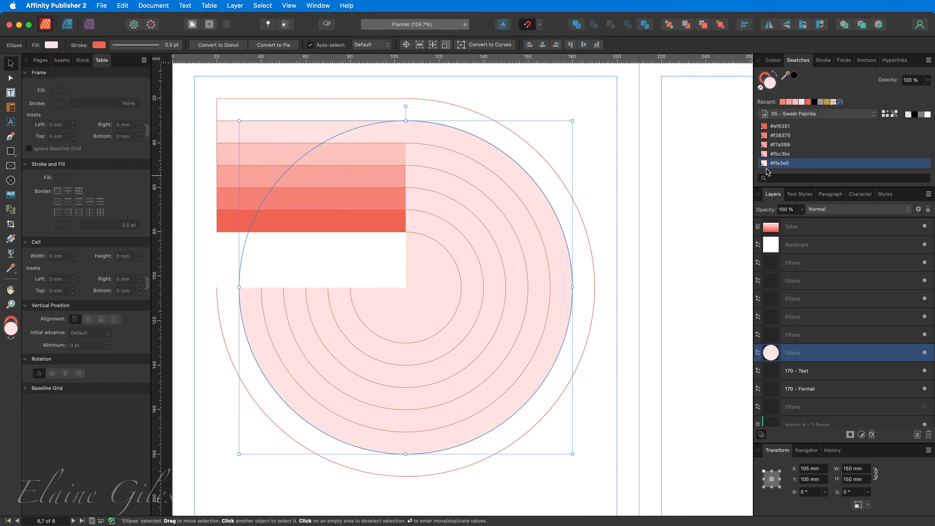
click(546, 259)
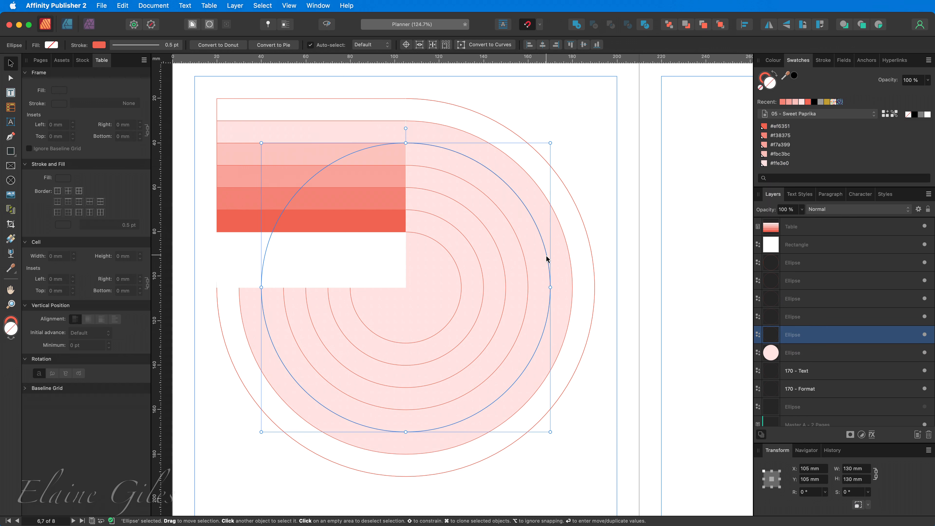
click(780, 154)
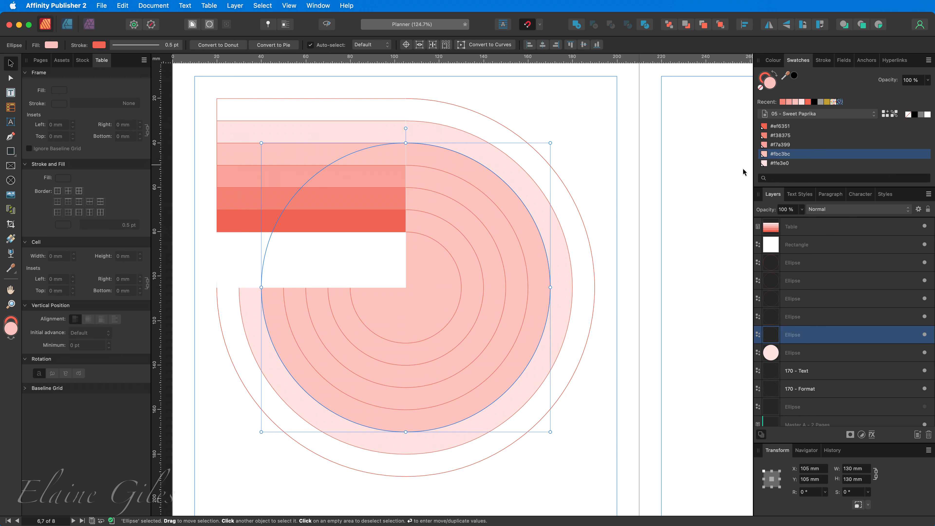
Fill the 110 mm circle with #f7a399 and the 90 mm circle with #f38375
click(519, 244)
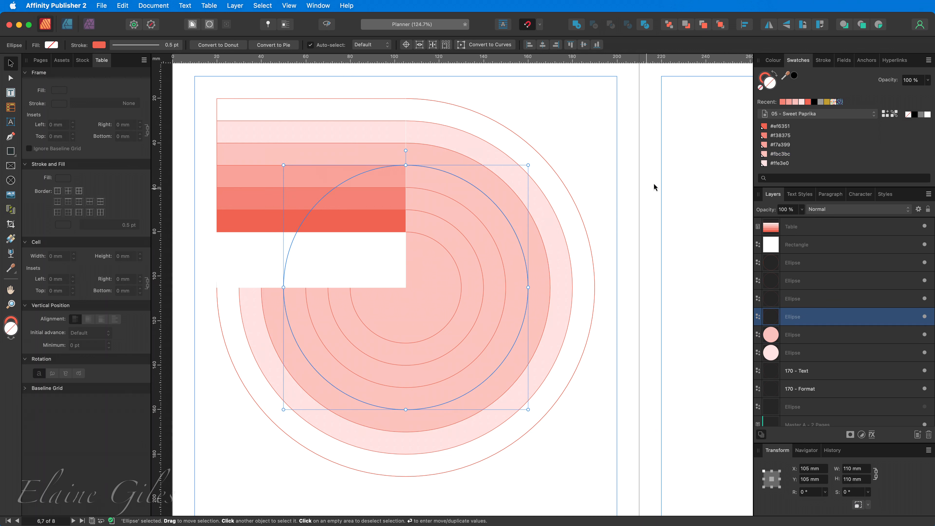
click(770, 145)
click(501, 255)
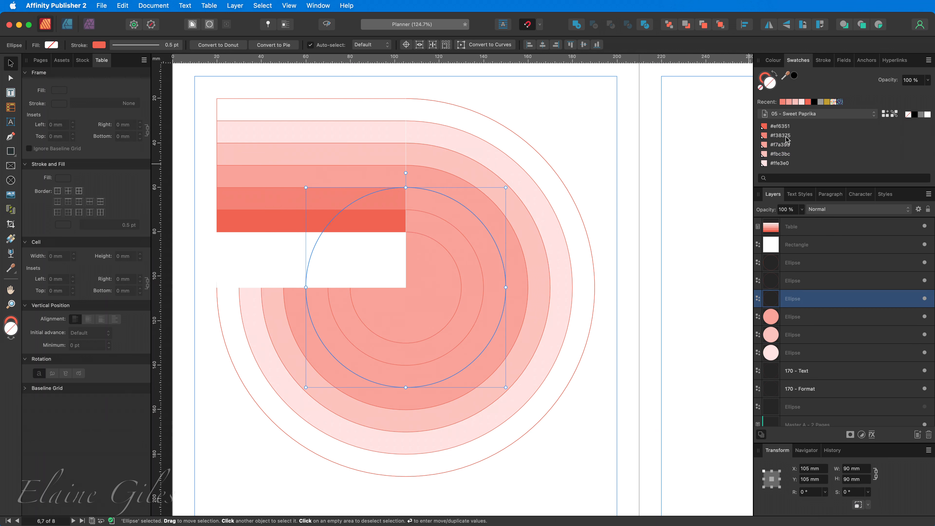
click(780, 135)
Fill the 70 mm circle with #ef6351 and the innermost 50 mm circle with white
click(484, 273)
click(779, 126)
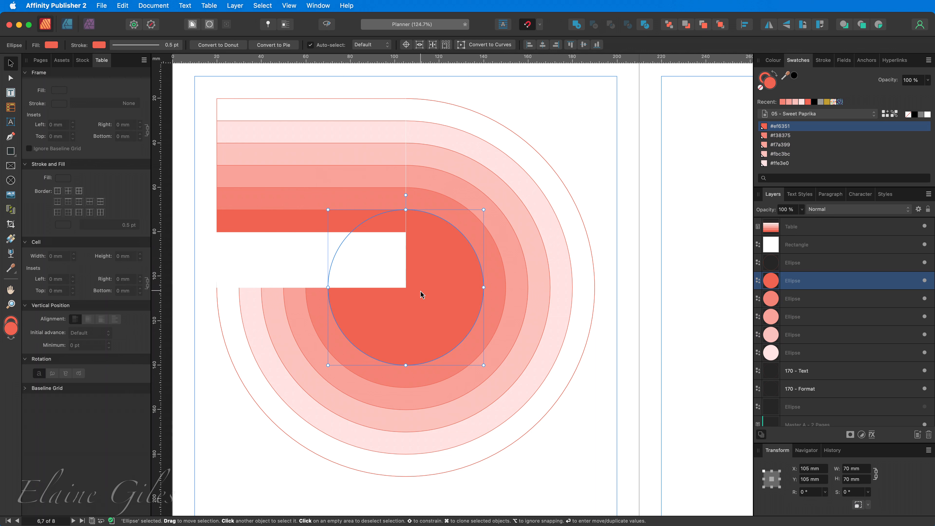
click(461, 291)
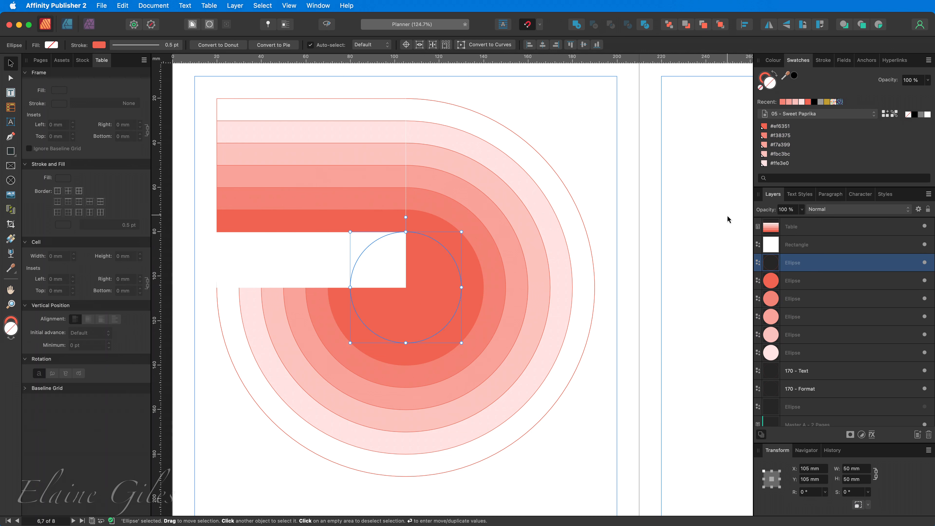
click(927, 115)
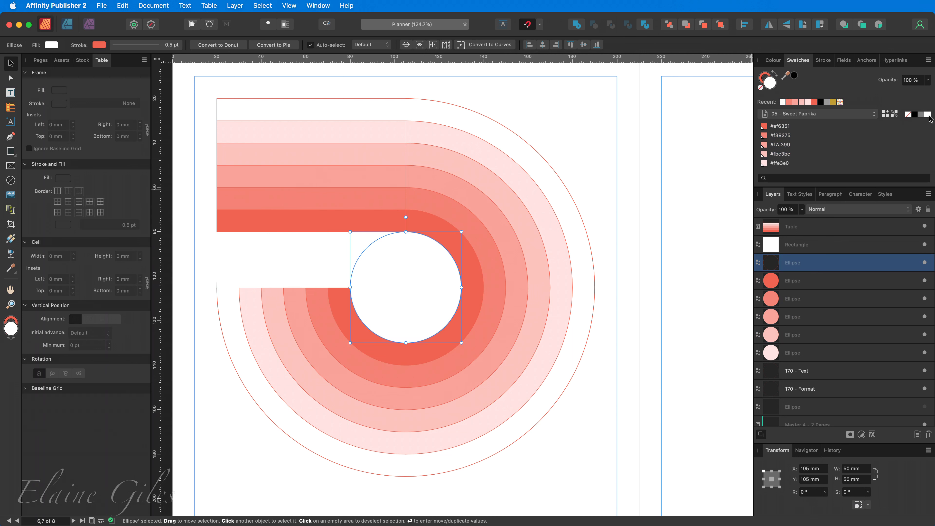
Widen the table very slightly on the side facing the rings to close the gap between them, and deselect it
click(691, 386)
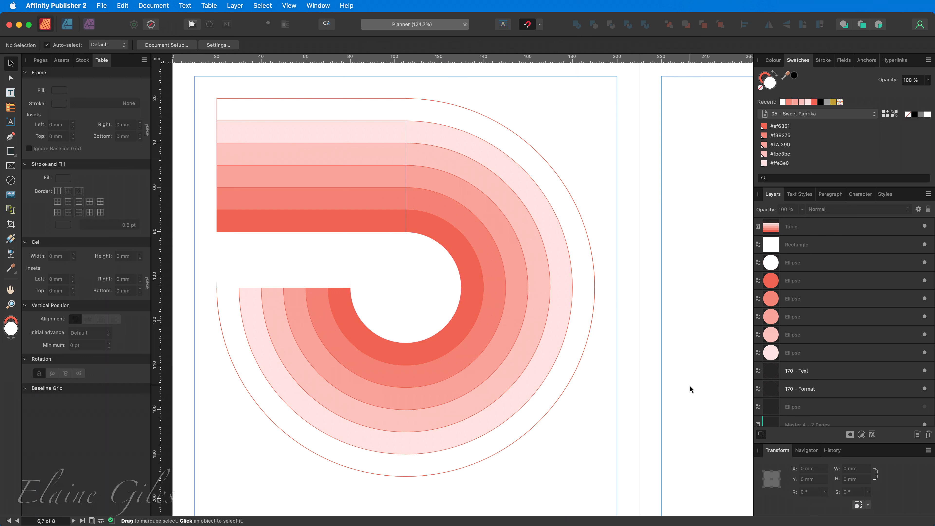
click(382, 171)
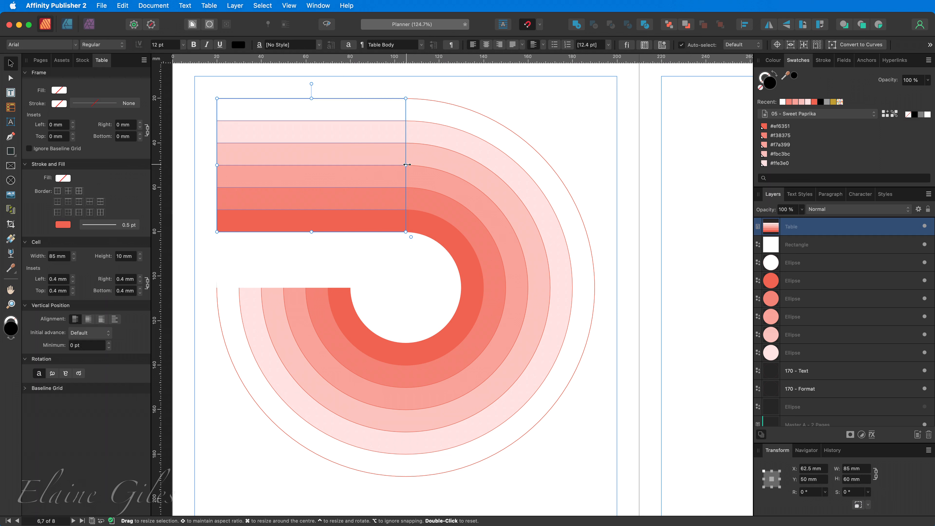
drag(407, 164, 408, 165)
click(642, 285)
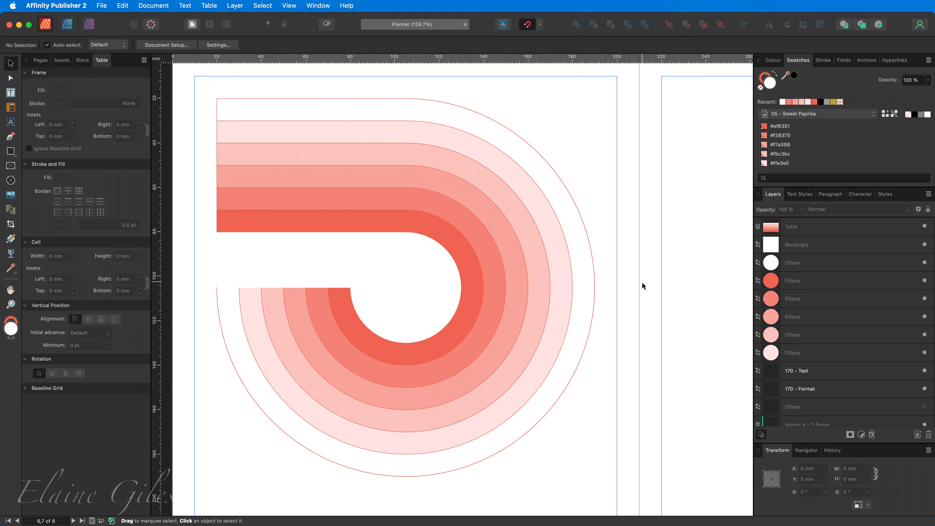
With the Pen tool, draw a vertical line about 60 mm long along the table's edge, from the outermost to the innermost circle
click(10, 136)
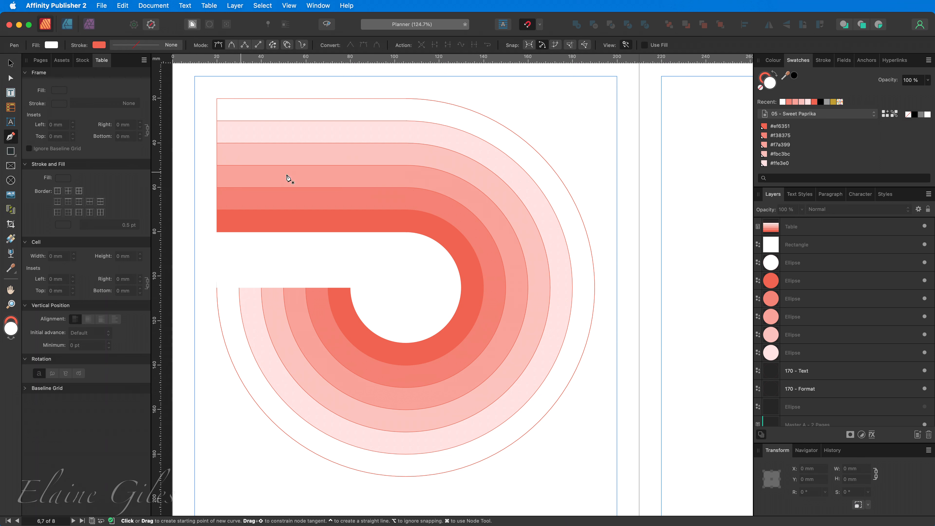
click(407, 98)
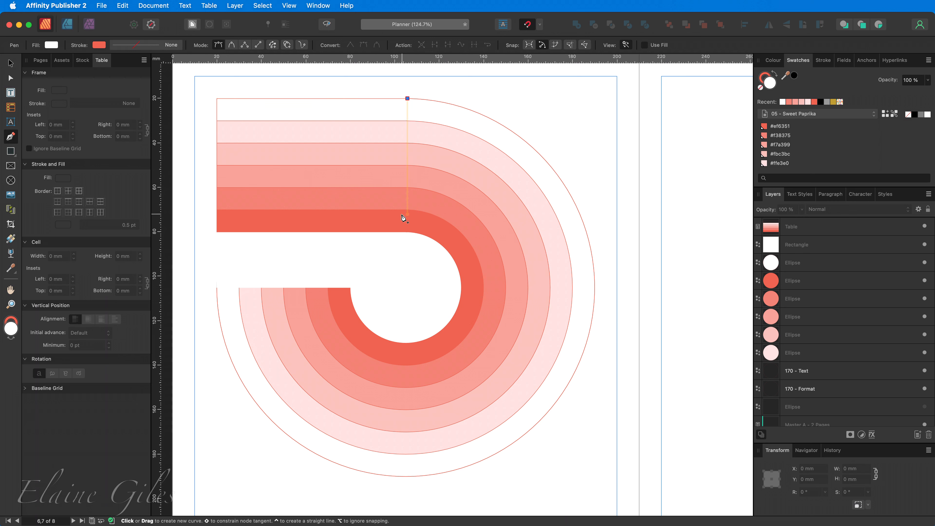
click(408, 232)
drag(407, 232, 407, 233)
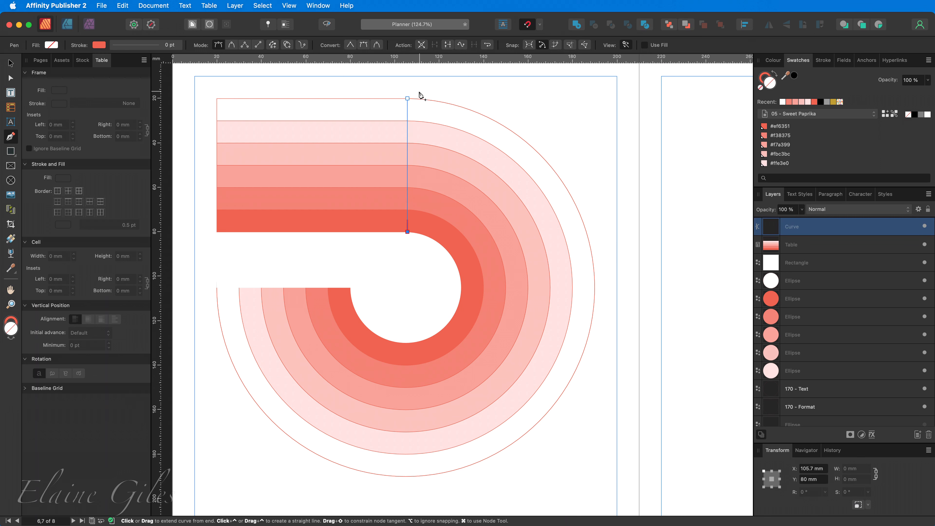
scroll(420, 95, up, 3)
scroll(415, 112, up, 2)
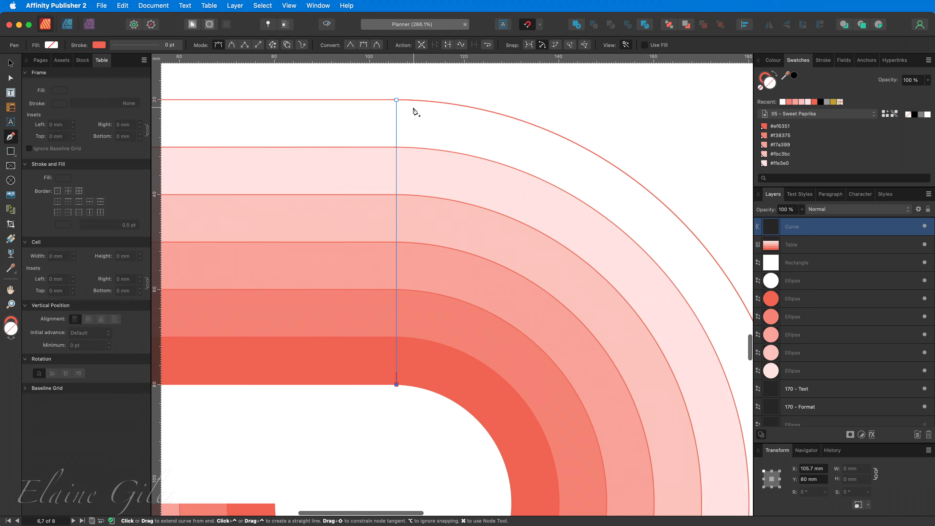
key(v)
click(613, 99)
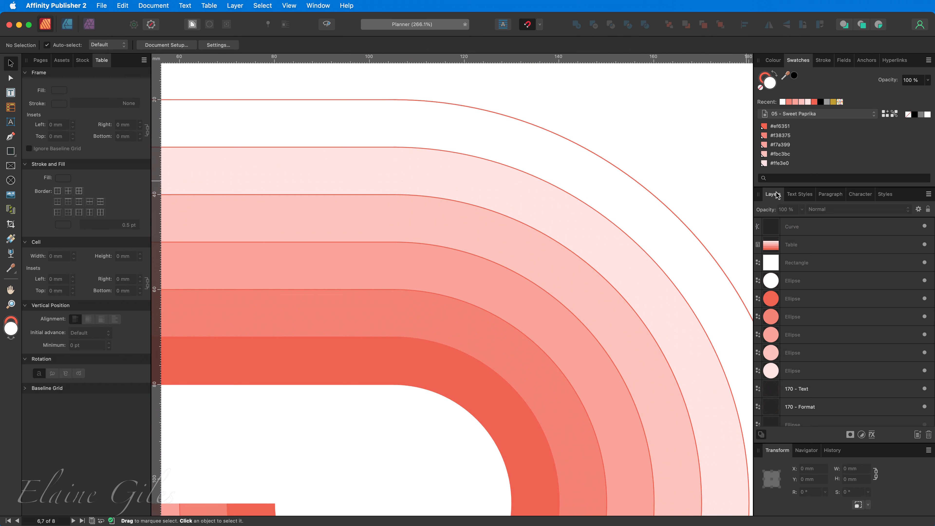
Set the stroke width of the new vertical line to 0.5 pt
click(803, 231)
click(822, 62)
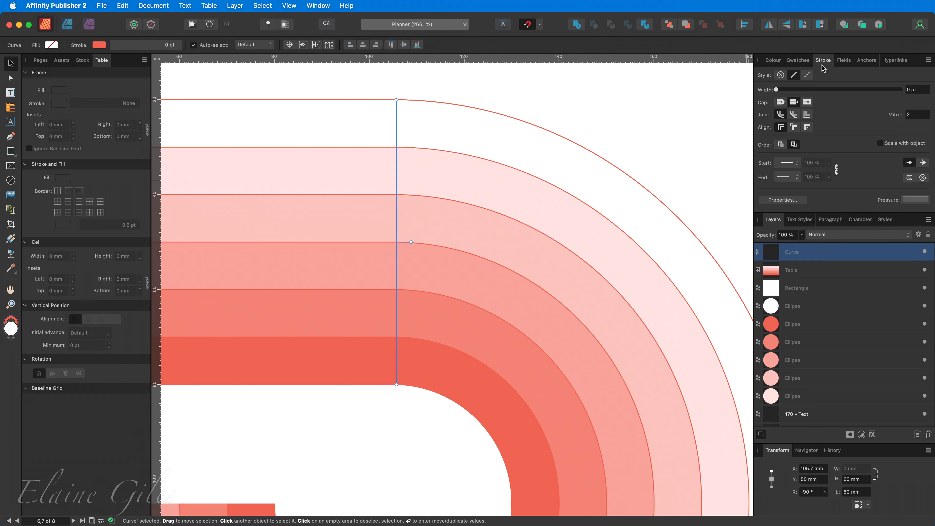
drag(777, 89, 792, 89)
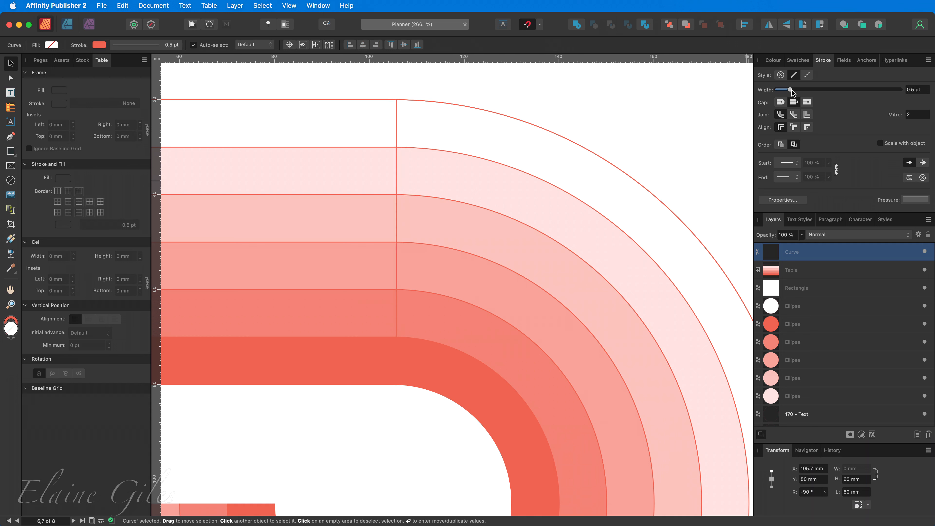
Move the vertical line's transform origin to the common centre of the circles and test a rotation around it, undoing the test
scroll(499, 191, down, 2)
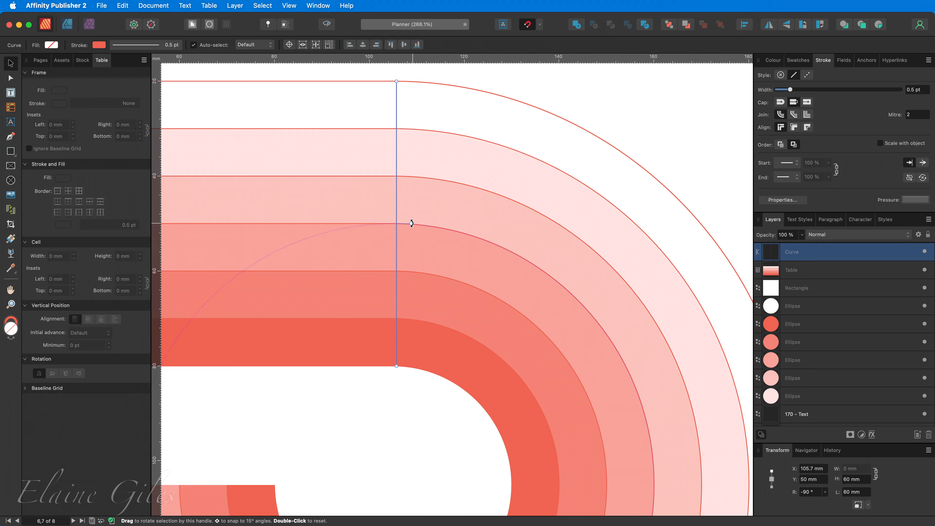
mouse_move(413, 220)
mouse_down()
mouse_move(423, 208)
mouse_move(416, 220)
mouse_move(366, 221)
mouse_move(350, 205)
mouse_move(426, 223)
mouse_up()
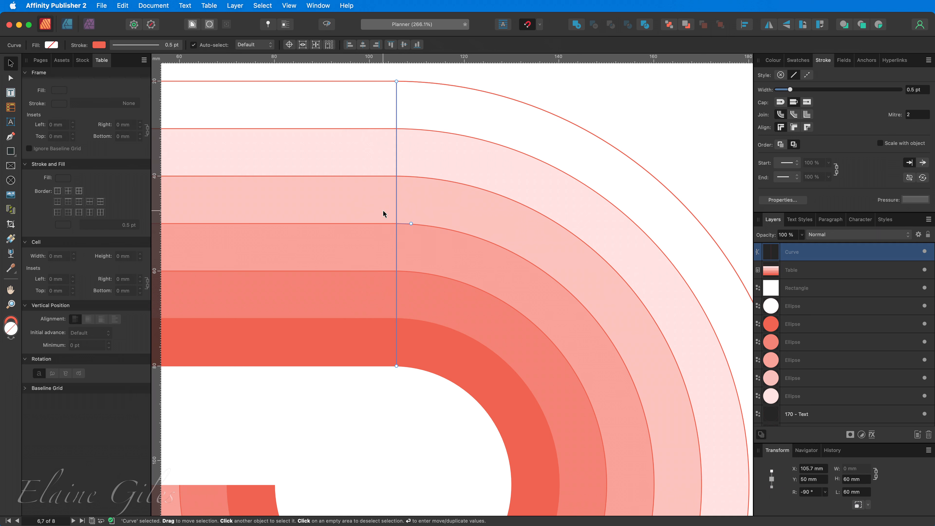
click(290, 49)
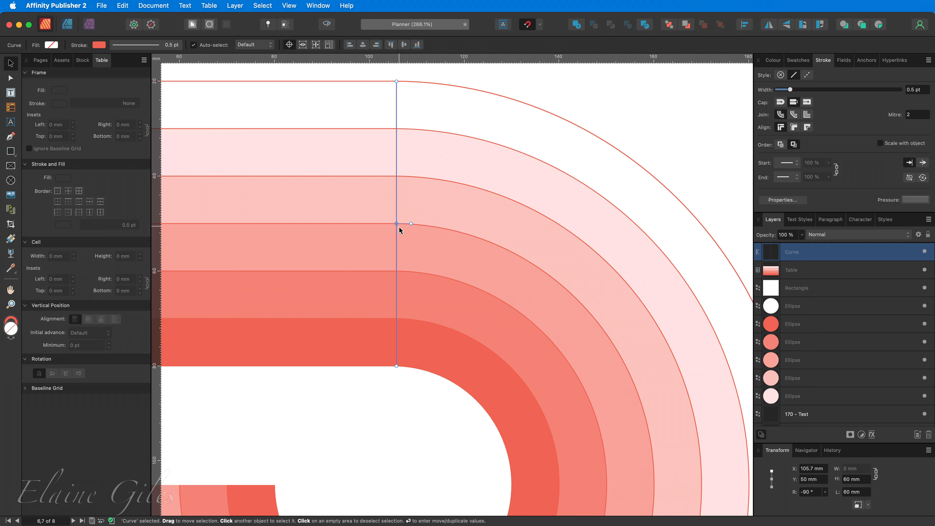
mouse_move(396, 223)
mouse_down()
mouse_move(414, 503)
mouse_move(392, 455)
mouse_move(393, 471)
mouse_up()
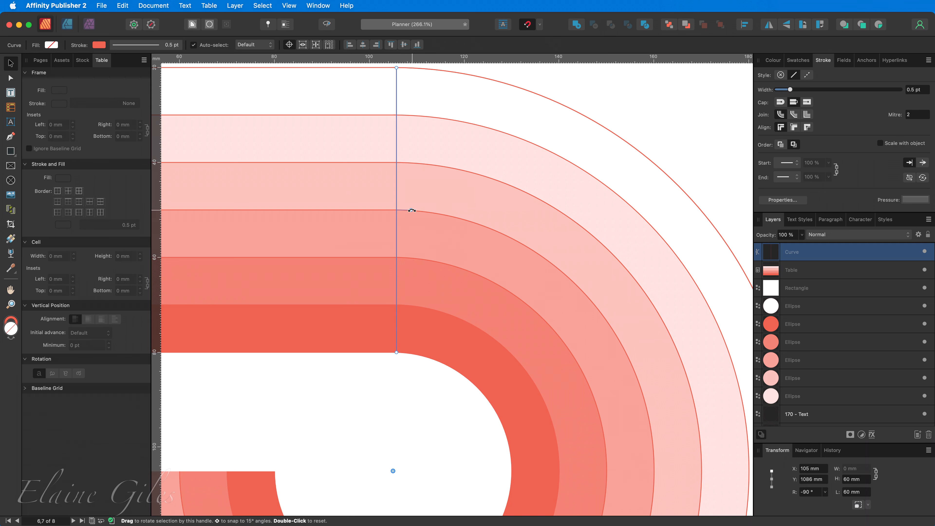
drag(411, 210, 537, 423)
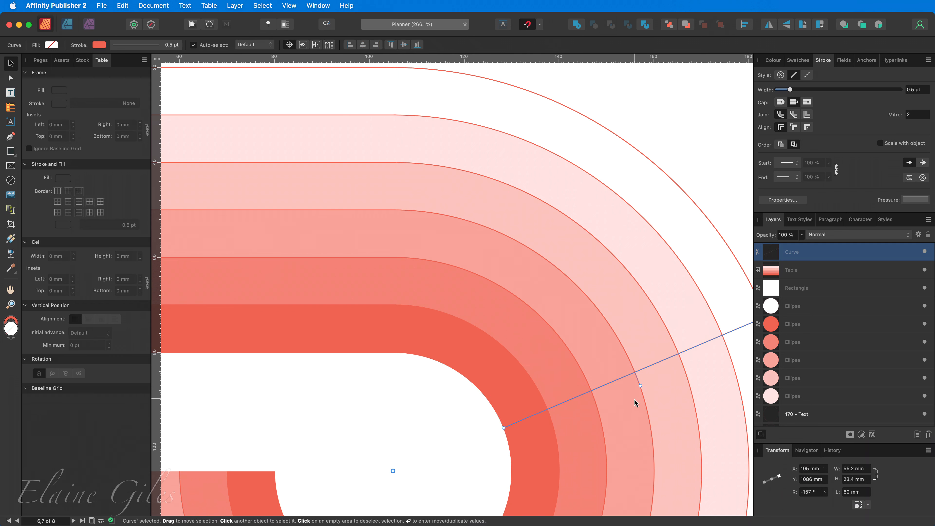
key(super+z)
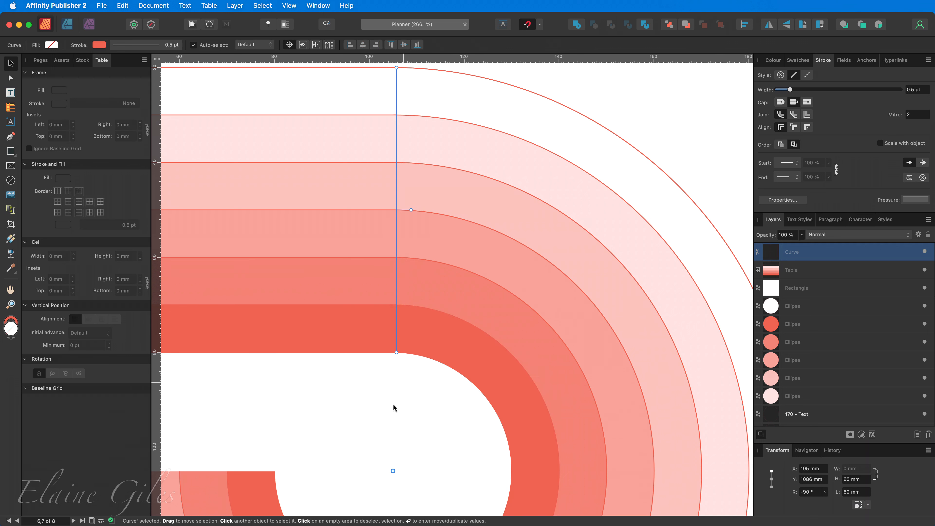
Duplicate the vertical line around the circles' centre with a rotation of -8.7° and 31 copies
scroll(391, 441, down, 3)
scroll(390, 441, down, 2)
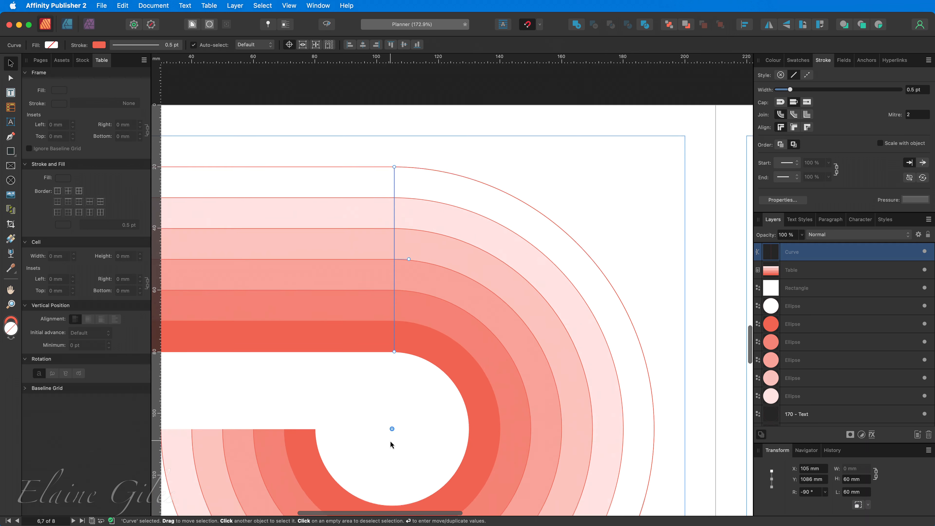
scroll(390, 440, down, 4)
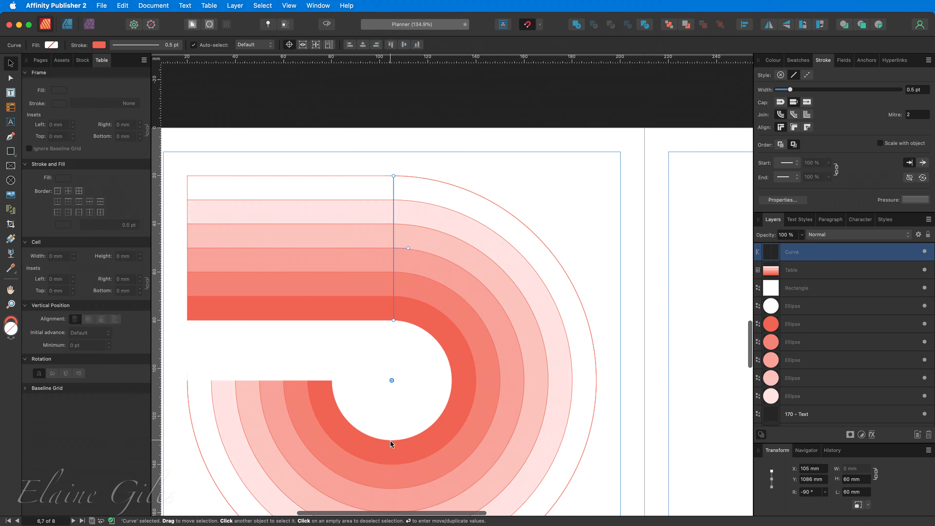
scroll(390, 440, down, 5)
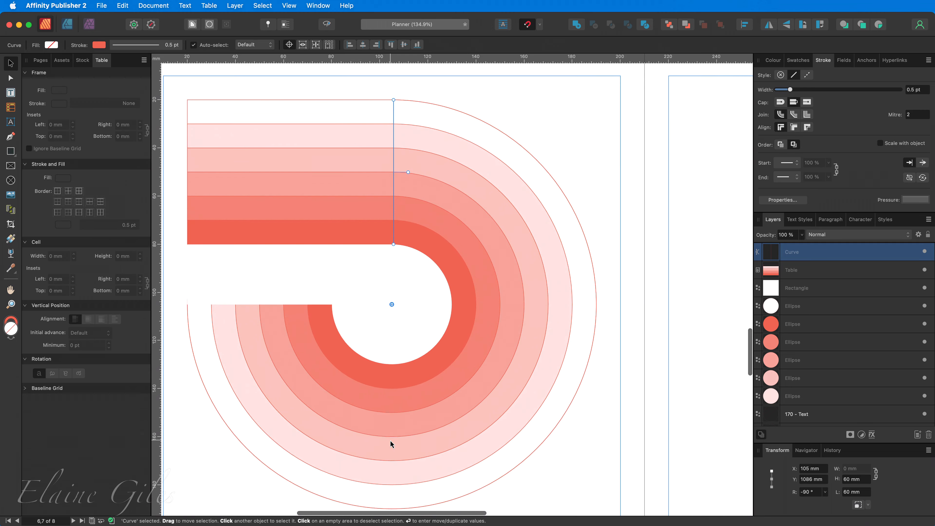
scroll(391, 440, down, 1)
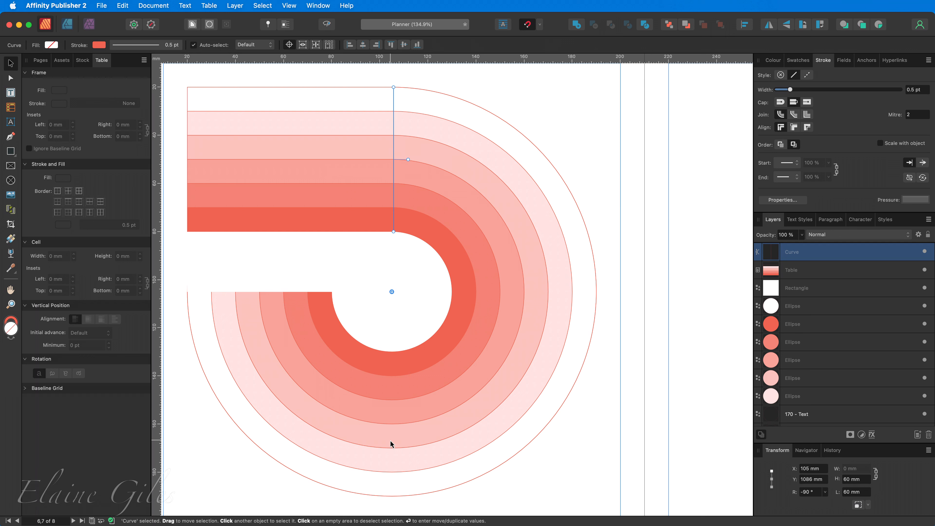
key(Return)
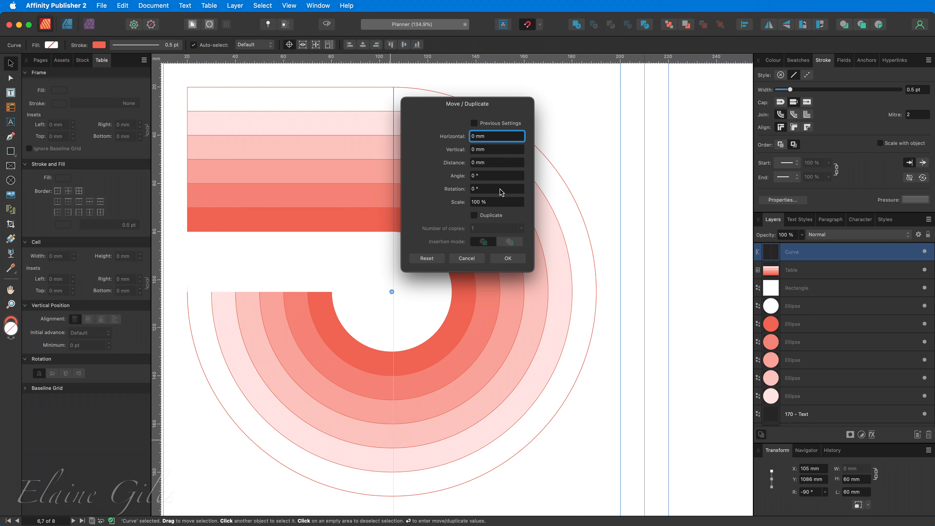
drag(506, 110, 557, 104)
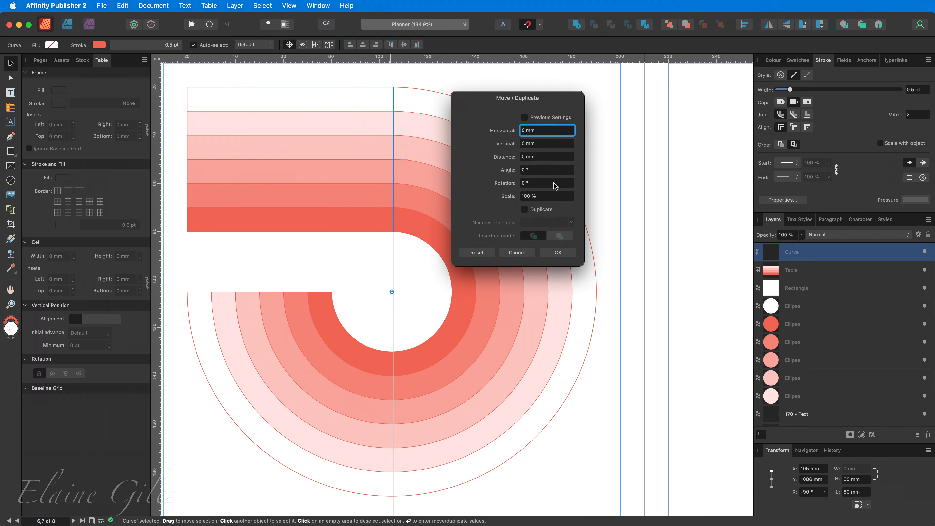
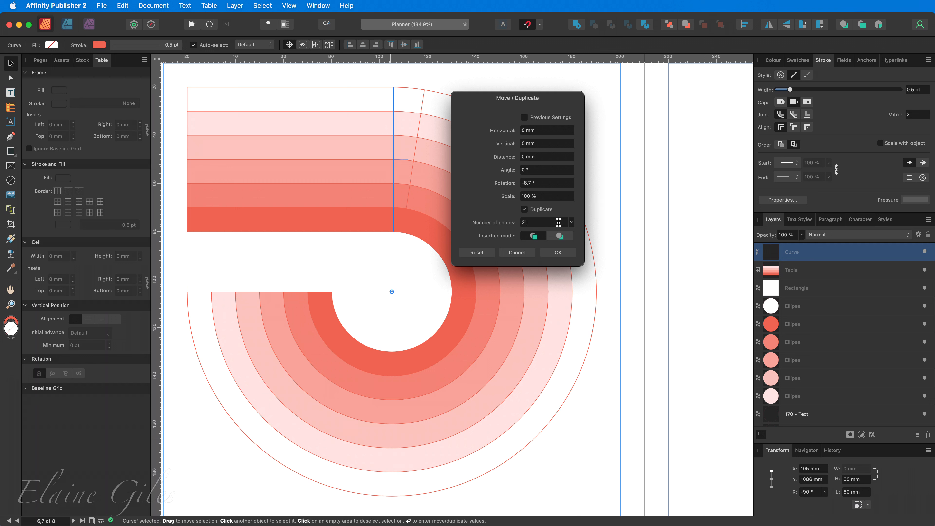
key(Tab)
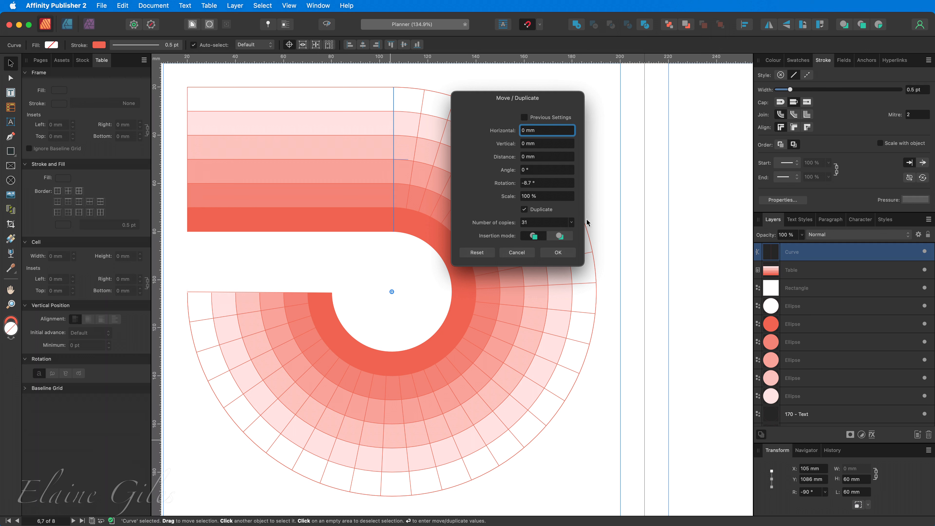
click(559, 252)
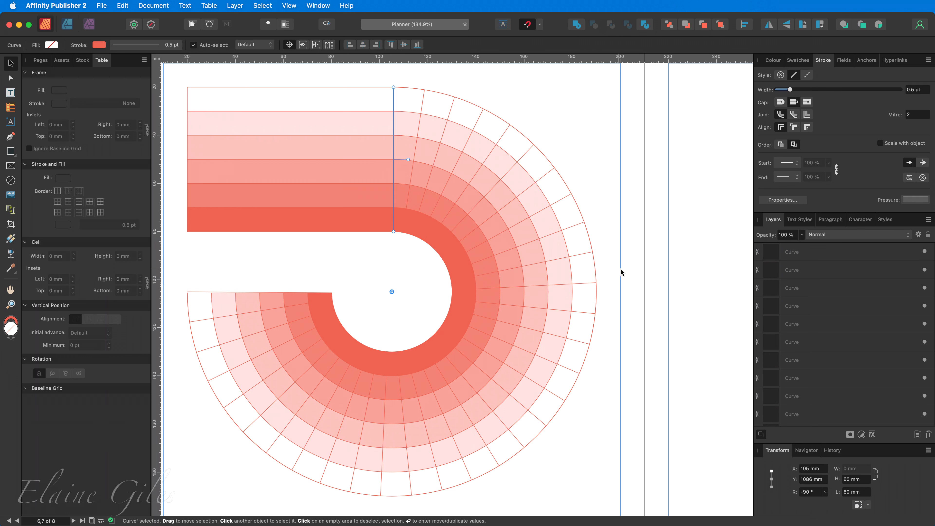
Rotate the last duplicated line to about -0.2° so it closes off the cut ends of the rings, and deselect it
click(654, 272)
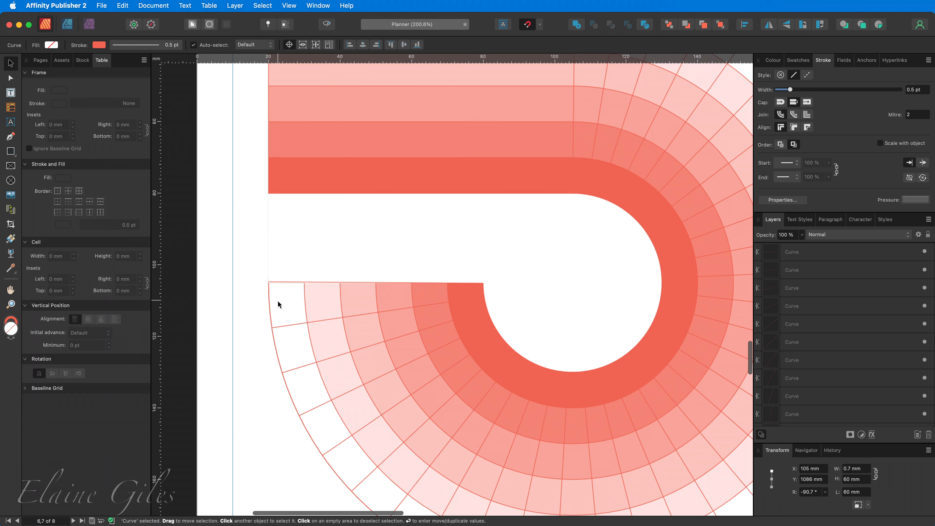
scroll(278, 304, up, 5)
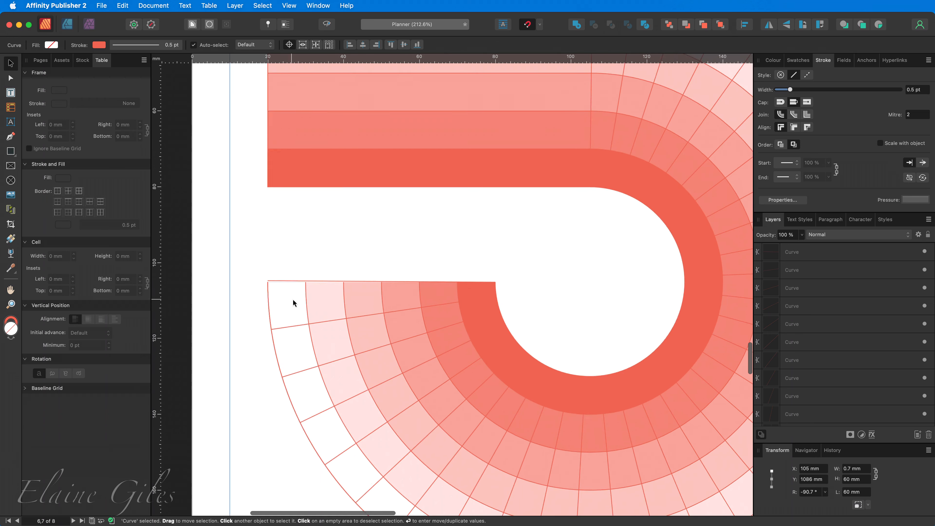
scroll(308, 293, up, 4)
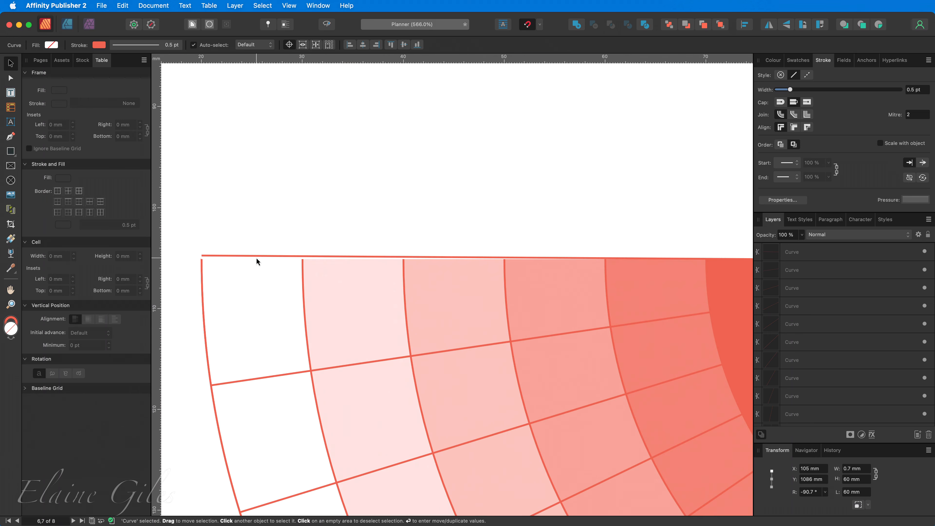
click(257, 258)
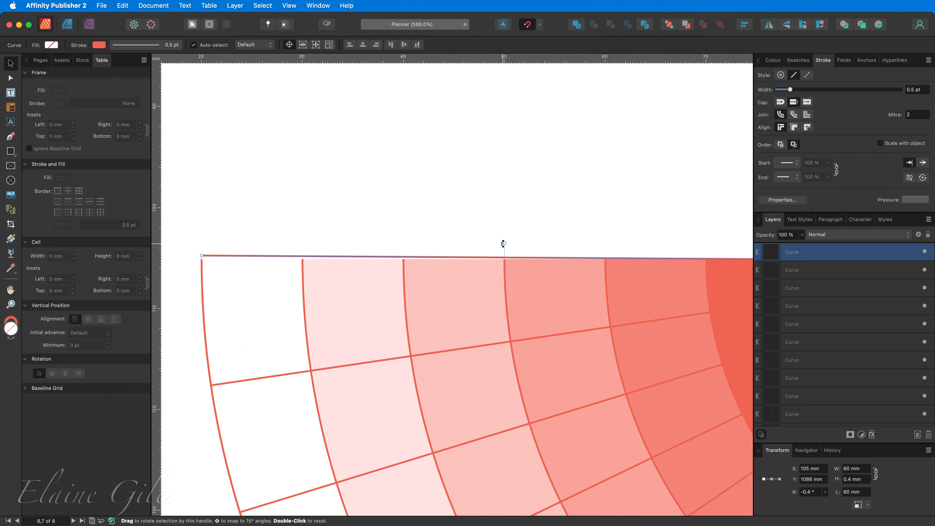
drag(504, 243, 504, 245)
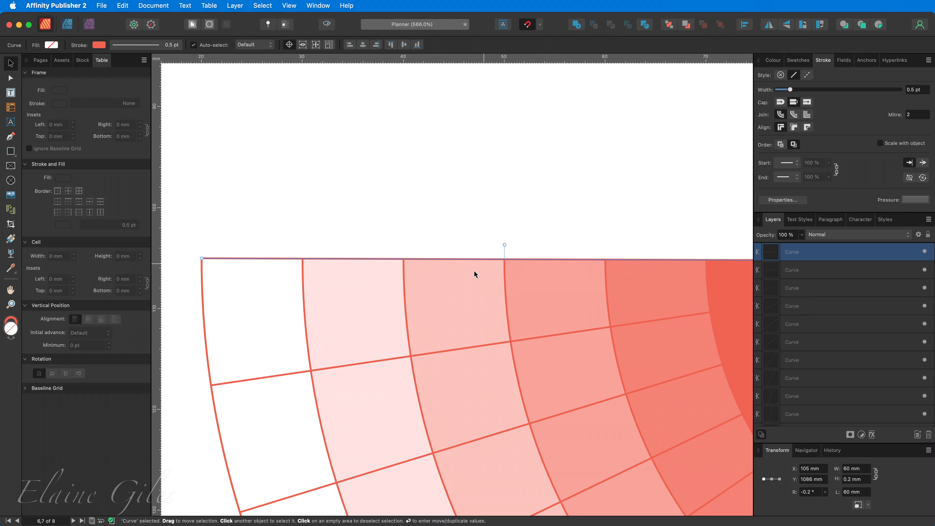
click(190, 322)
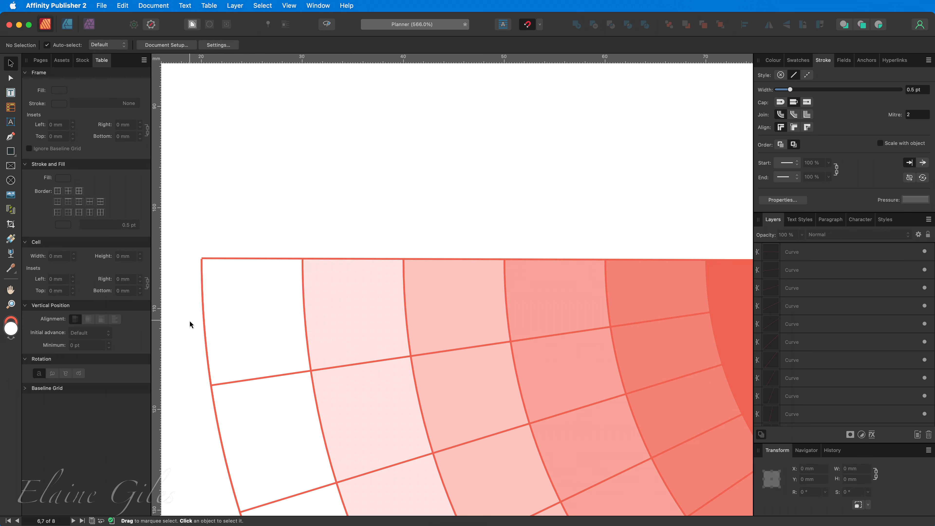
Start path text on the 170 - Text circle near its top and set the font size to 12 pt
scroll(836, 386, down, 10)
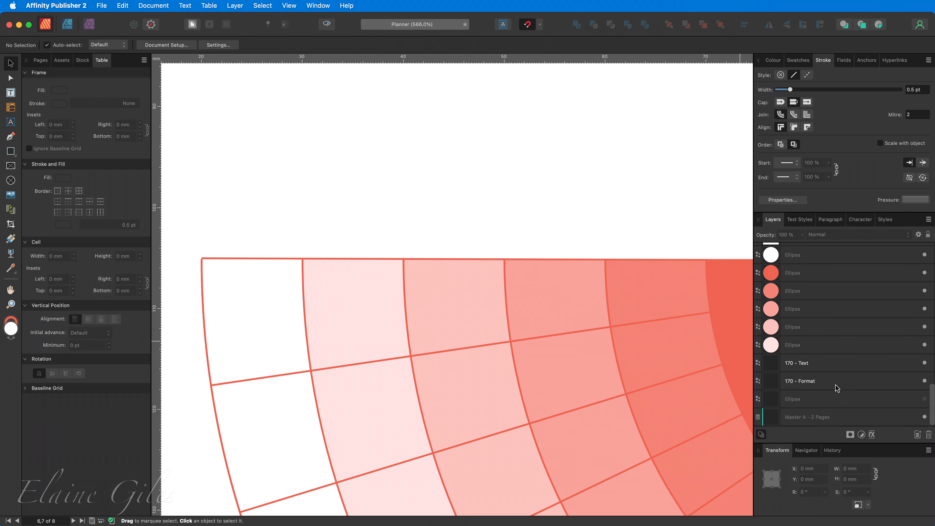
key(super+0)
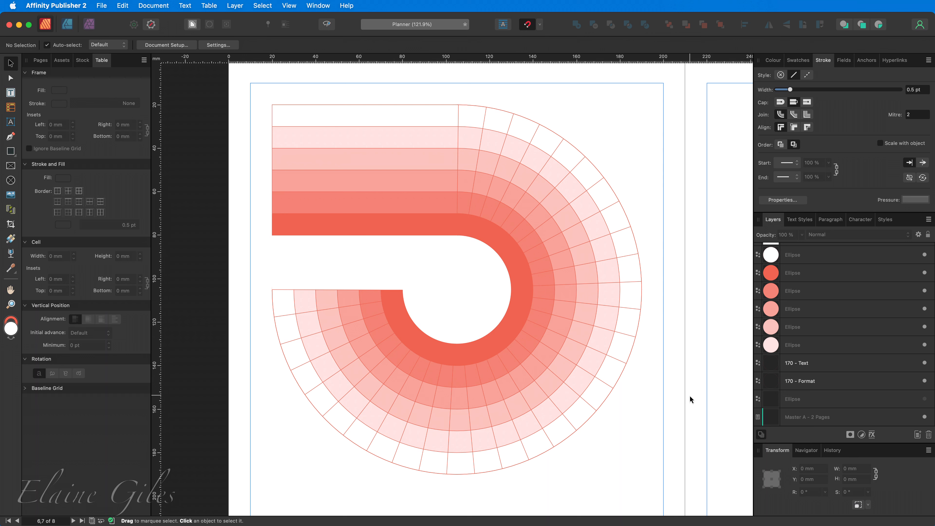
click(838, 388)
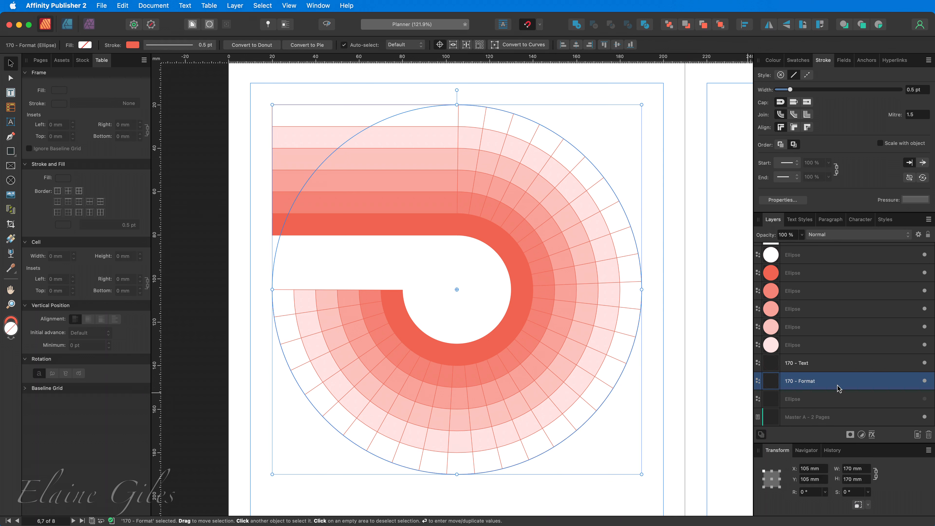
click(824, 367)
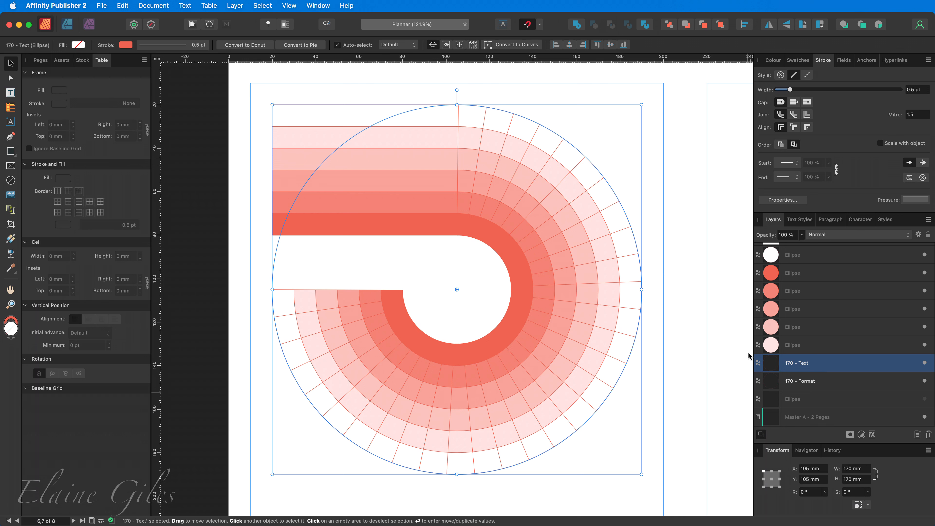
click(11, 122)
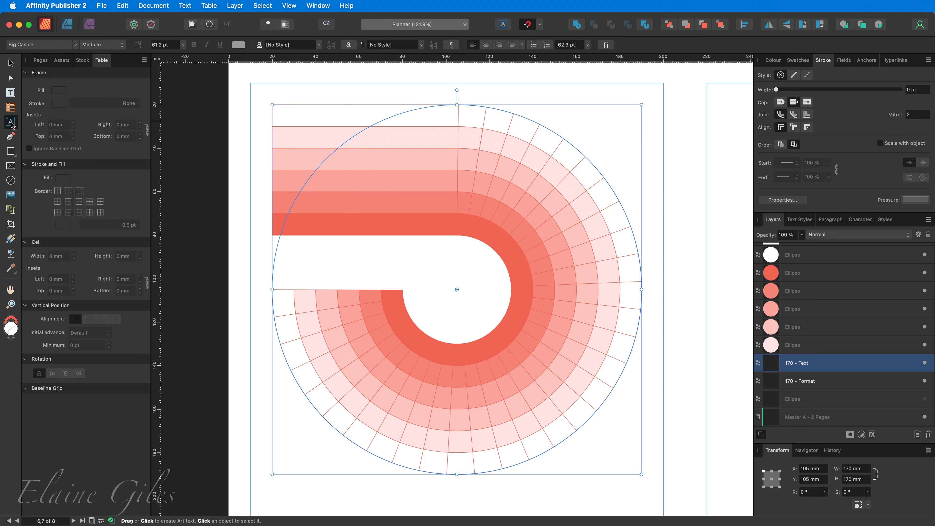
click(471, 106)
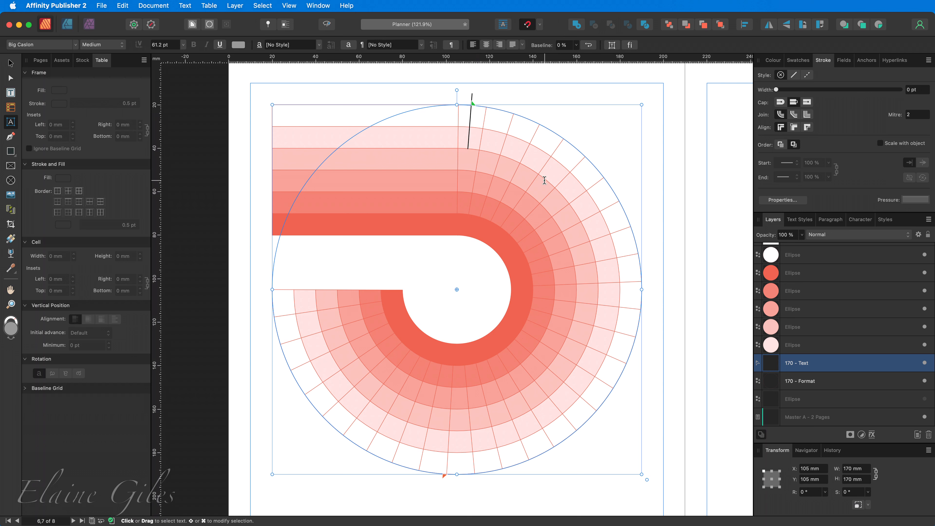
click(165, 45)
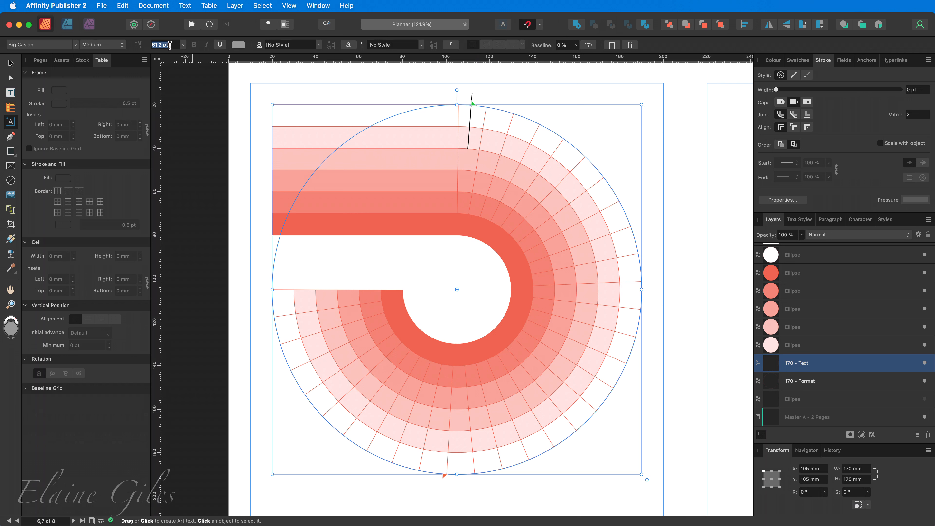
text(12)
key(Return)
Switch to Sublime Text, copy all the day numbers 01 to 31 from Days.txt, and paste them onto the circle's text path
key(super+Tab)
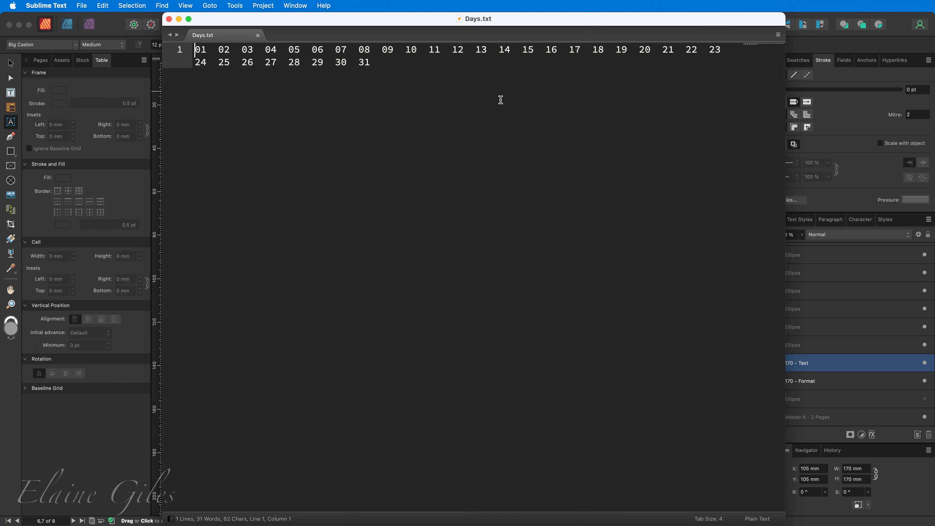
key(super+a)
key(super+c)
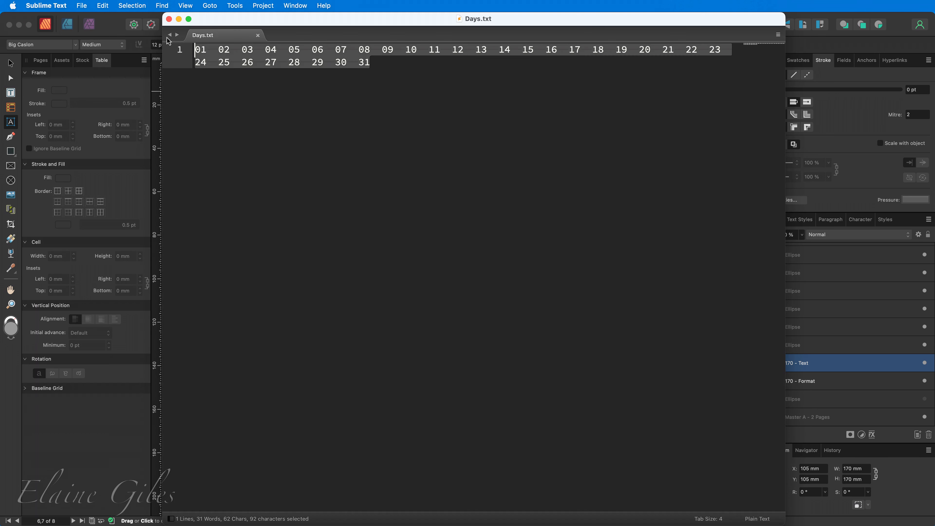
click(169, 19)
click(476, 115)
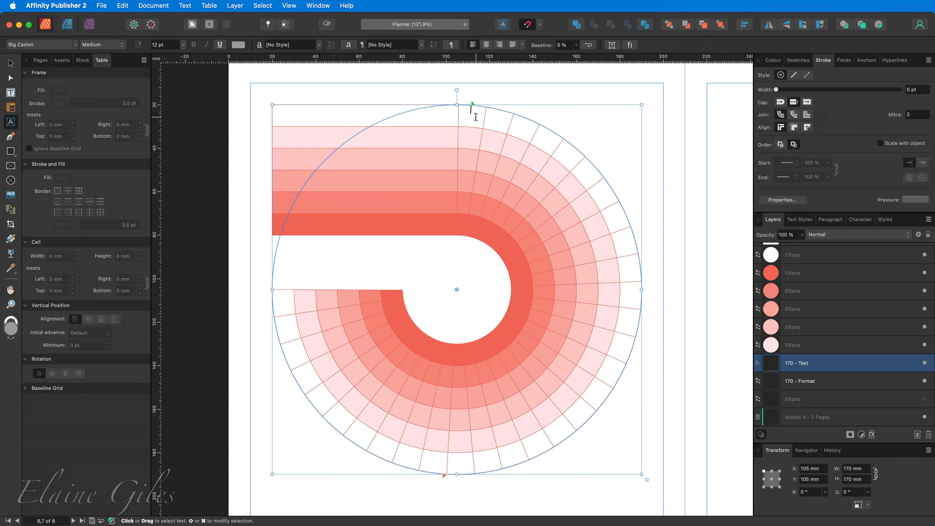
key(super+v)
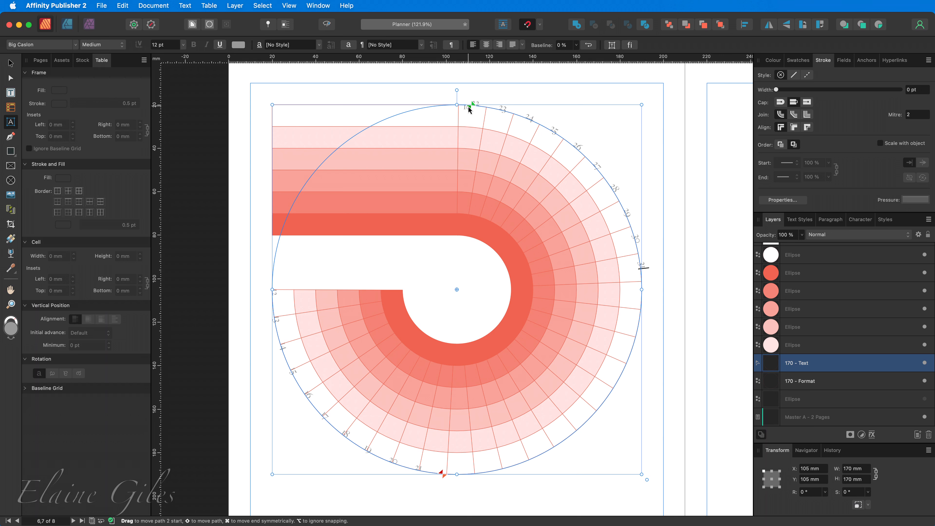
Adjust the path text's start and end points so the numbers run clockwise from the circle's top to the cut end of the rings
drag(473, 107, 367, 261)
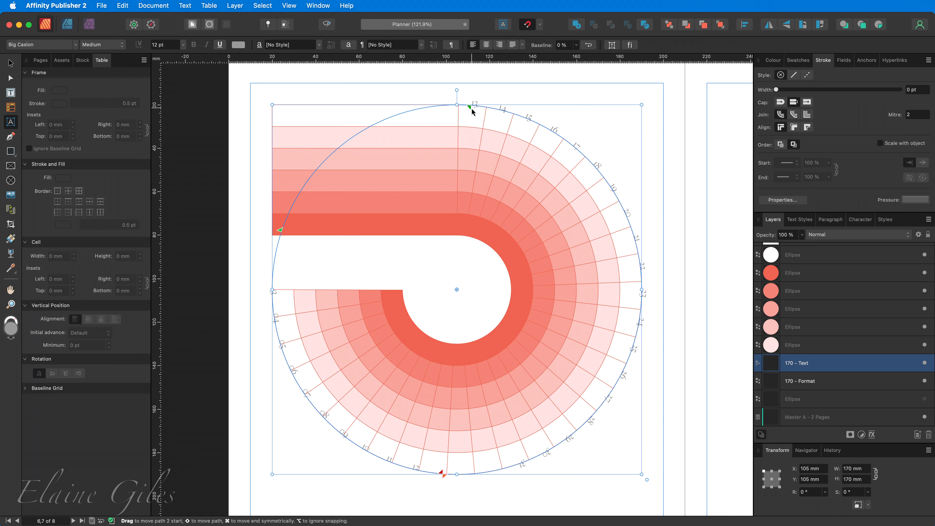
drag(471, 110, 459, 115)
drag(281, 231, 474, 352)
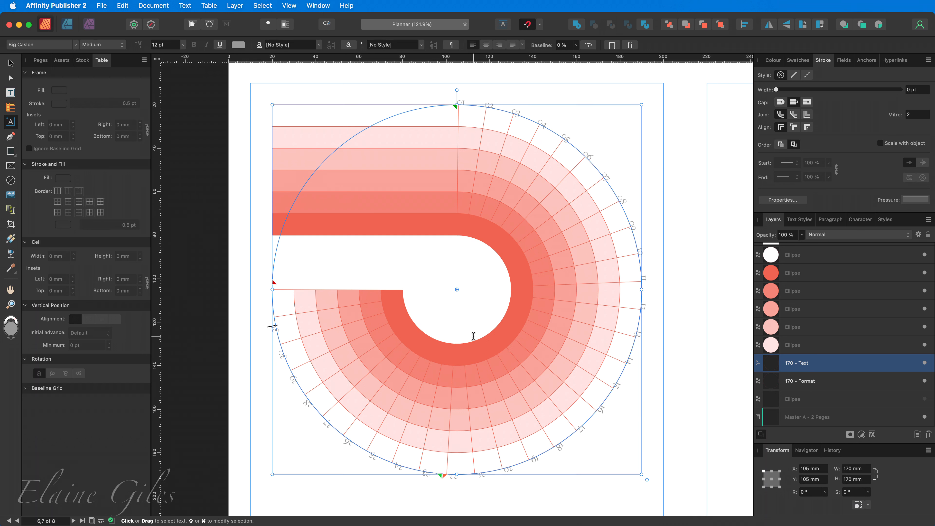
Format all the day numbers in Oswald Stencil and colour them with the #ef6351 swatch
key(super+a)
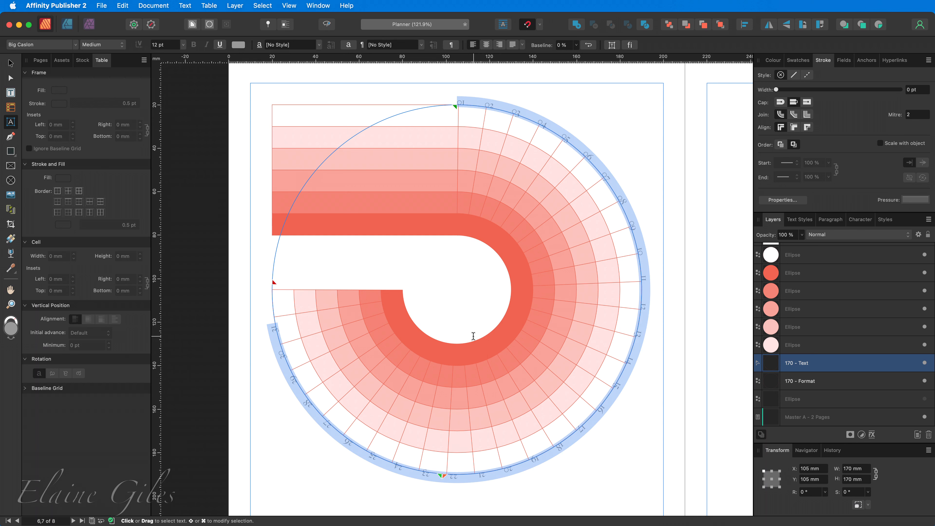
click(76, 47)
text(oswa)
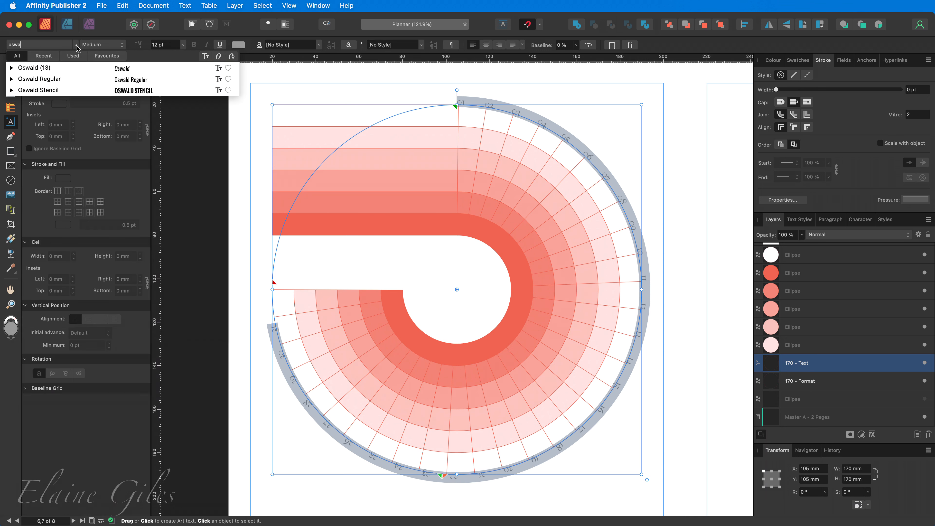
click(94, 93)
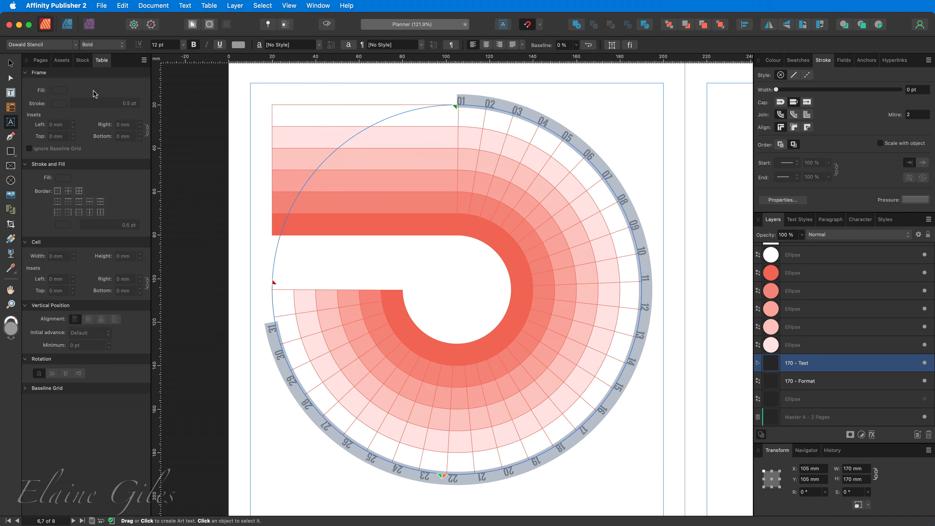
click(784, 125)
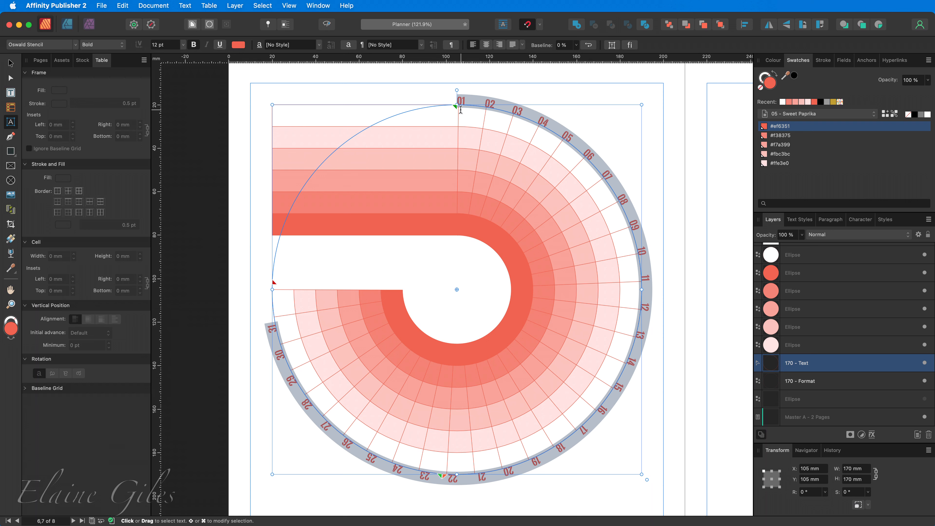
Shift the path text's start so 01 sits over the middle of the first segment, and set the baseline to -50 %, trying 50 % first
drag(456, 107, 467, 108)
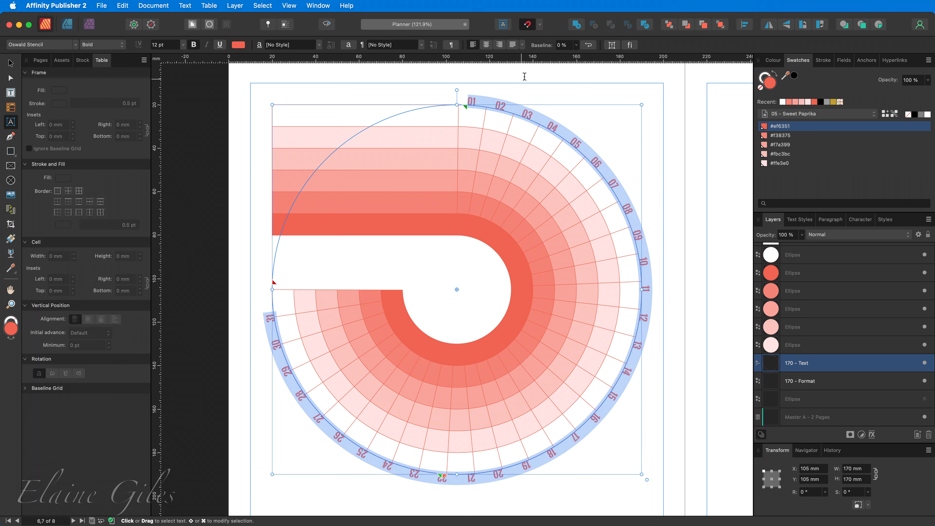
click(563, 45)
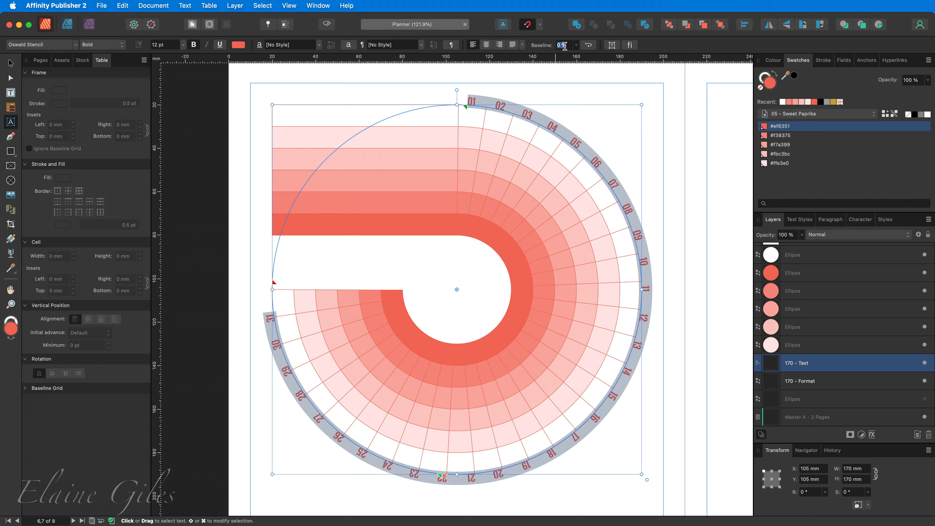
text(50)
key(Return)
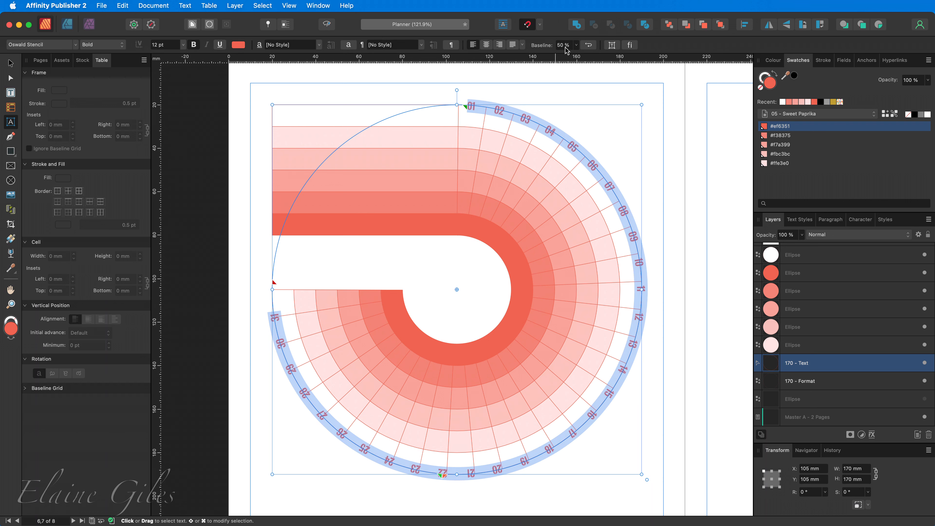
click(565, 47)
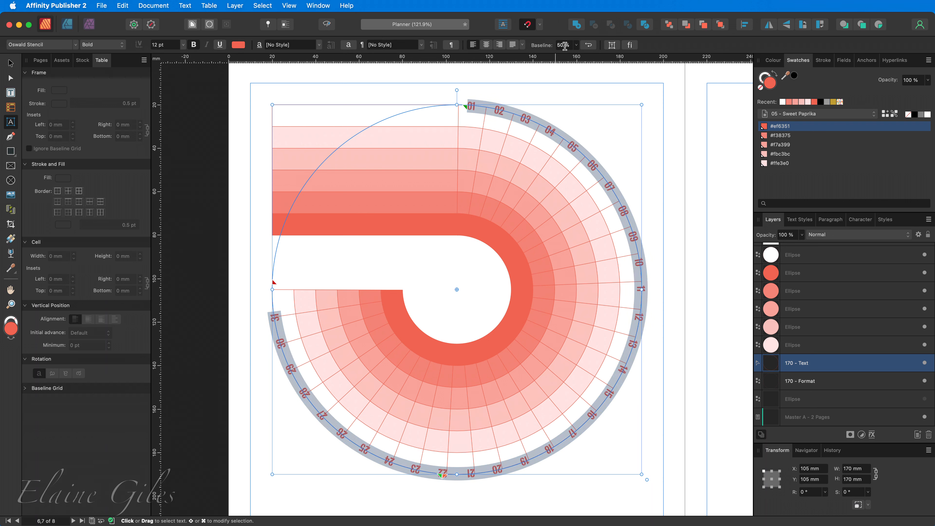
text(-50)
key(Return)
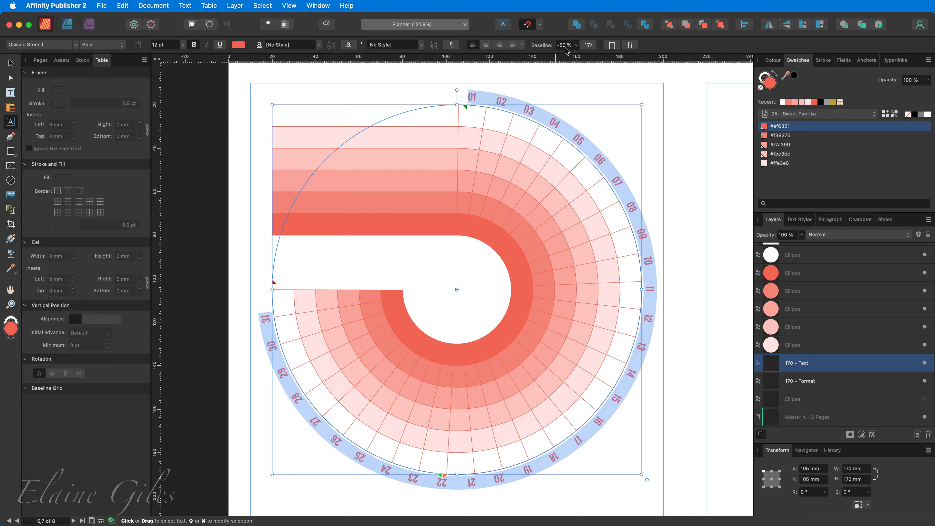
Set the day numbers' default tab stop spacing to 12.9 mm and deselect the text
click(830, 219)
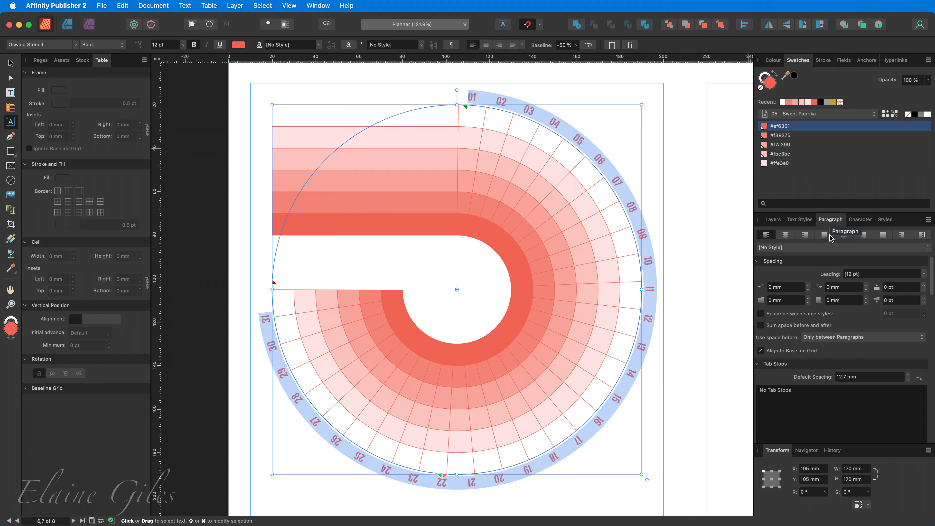
click(853, 377)
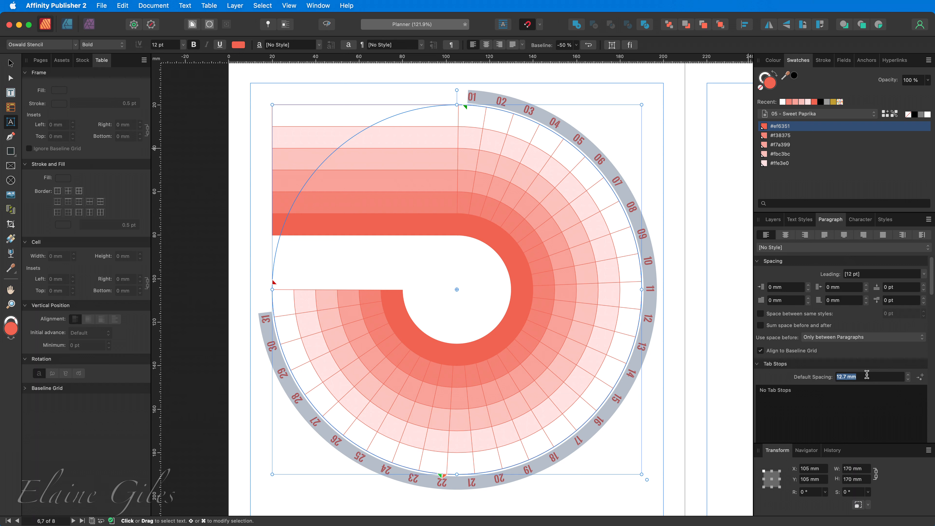
text(12.9)
key(Return)
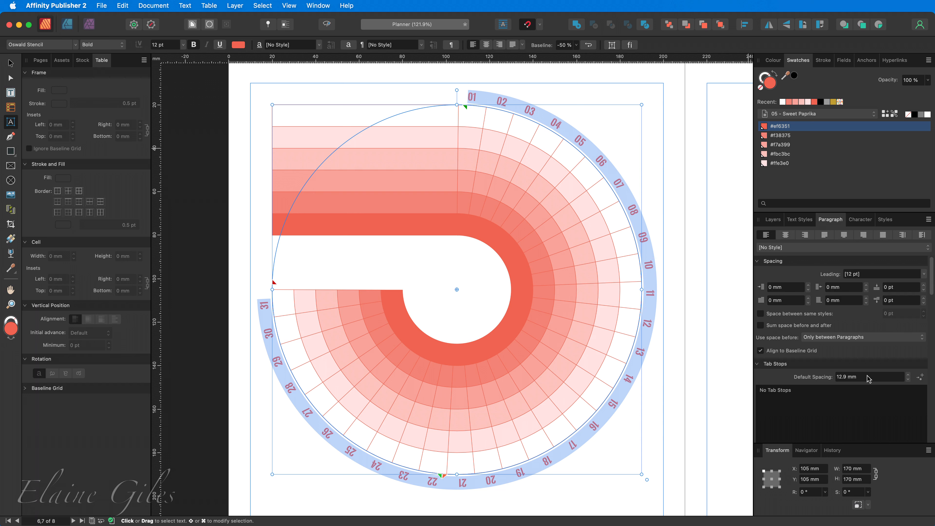
key(Escape)
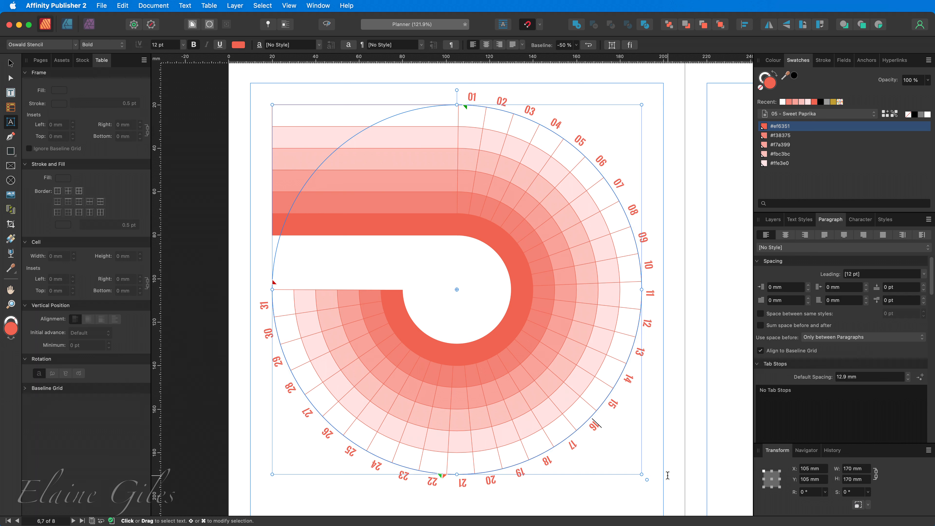
key(Escape)
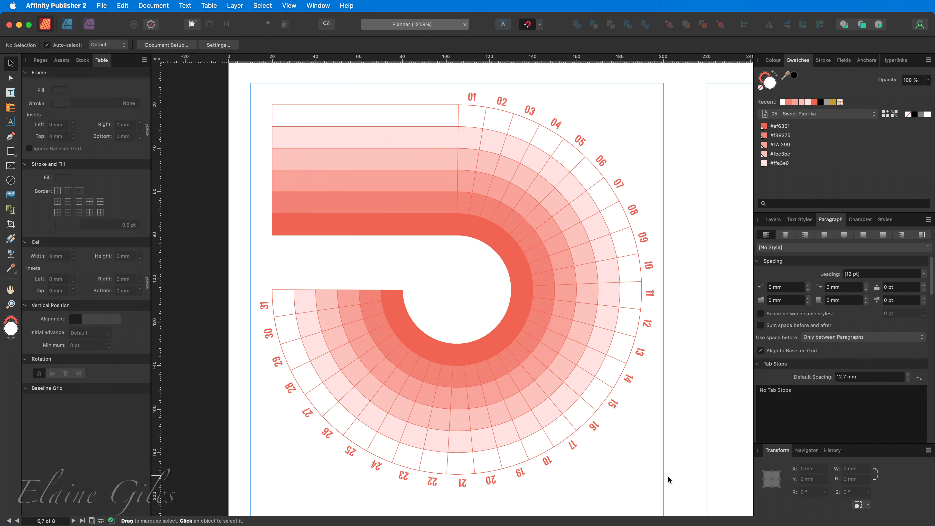